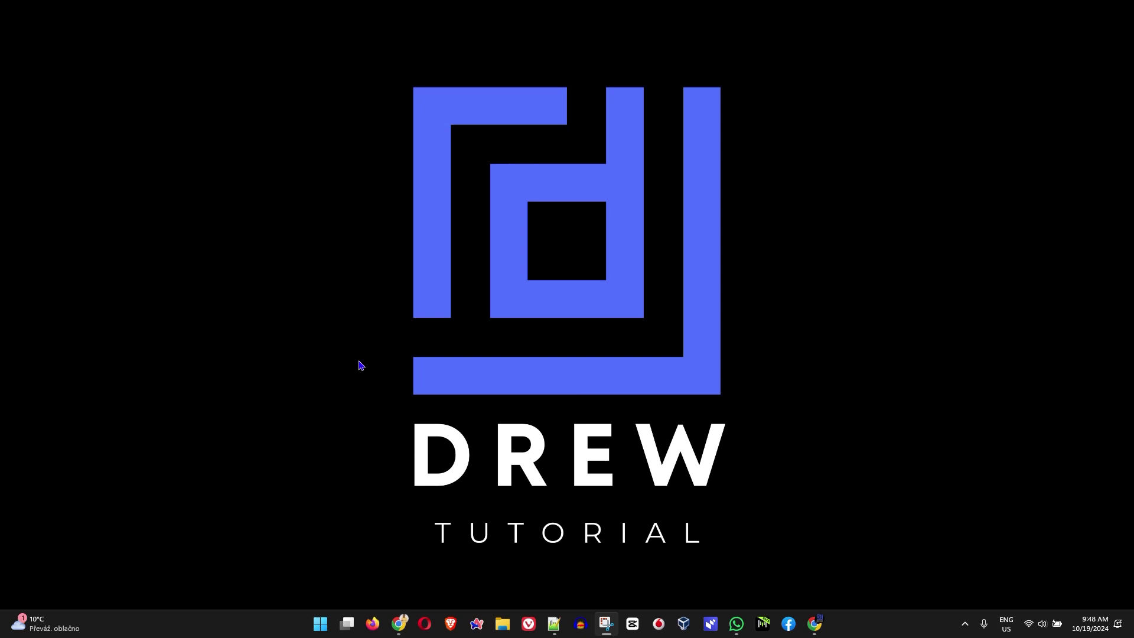
Find Control Panel via search, activate the High Performance plan in Power Options, and open its plan settings.
key("super")
type("contro")
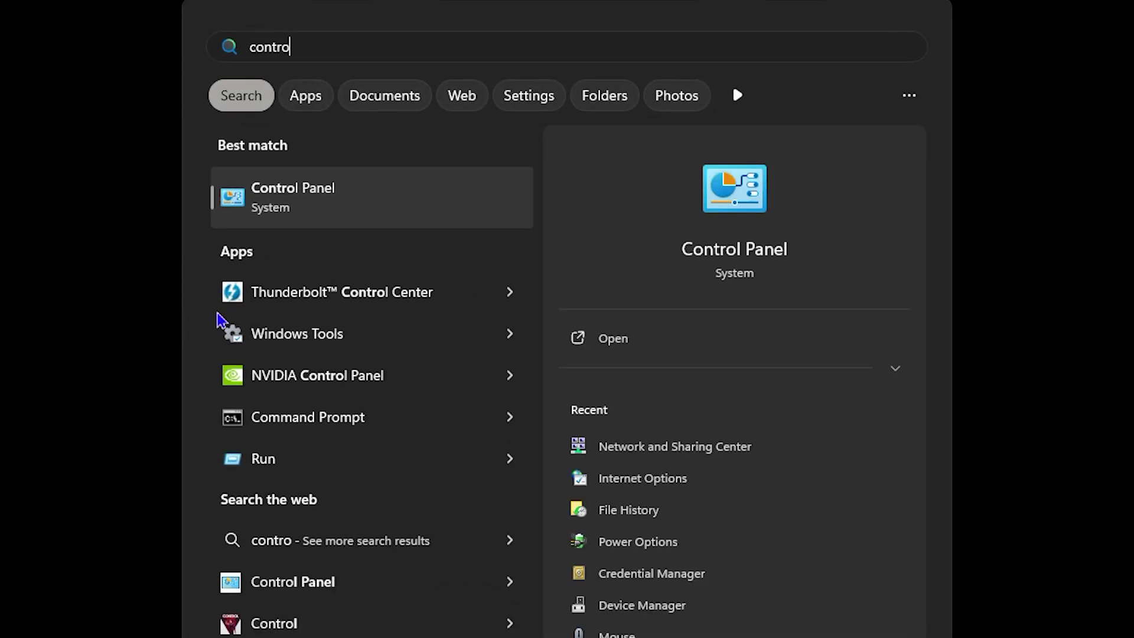
left_click(350, 187)
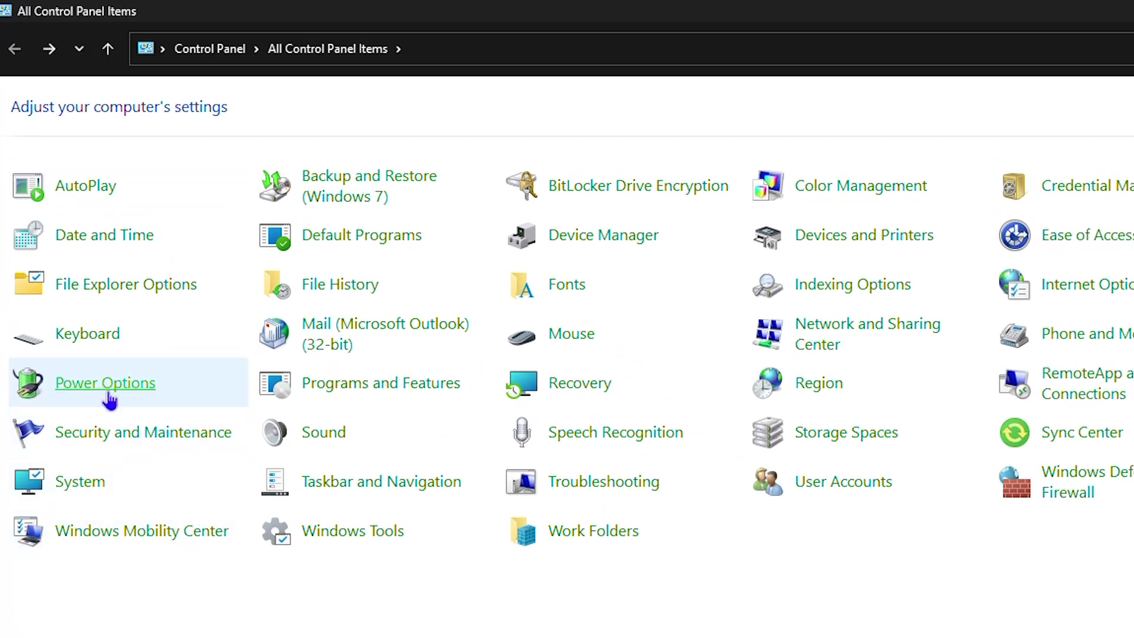
left_click(110, 395)
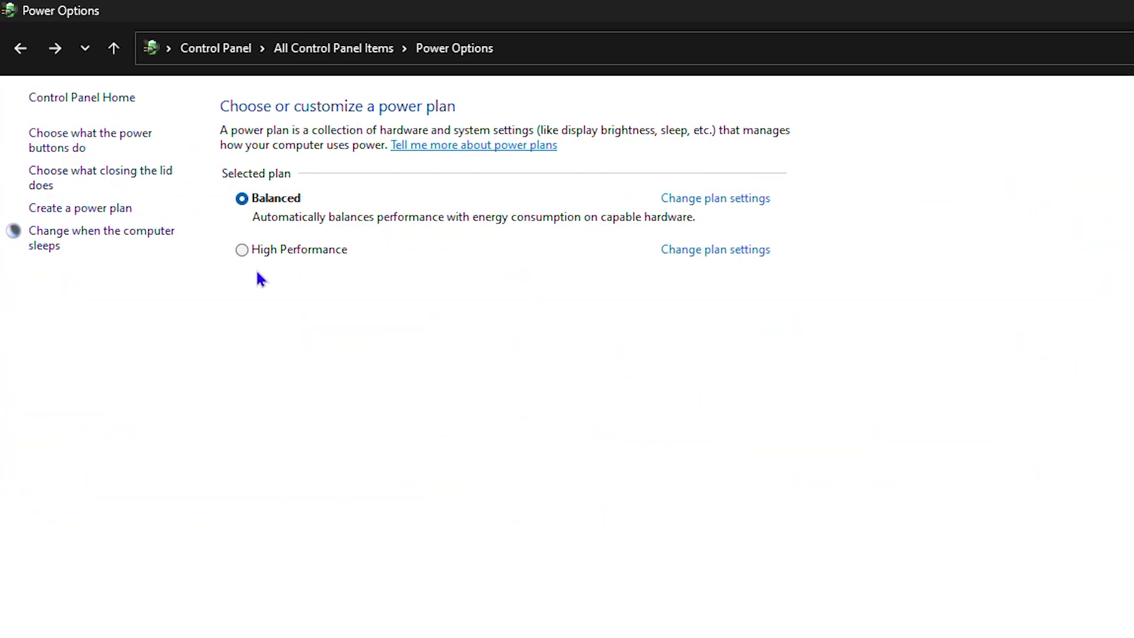
left_click(240, 252)
left_click(720, 252)
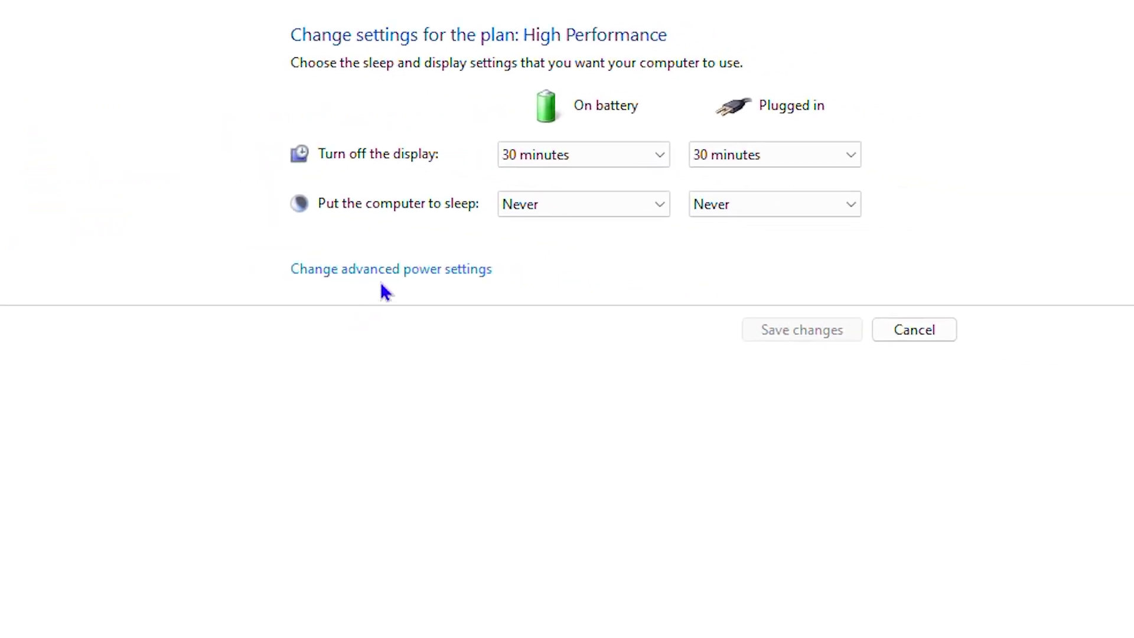
In advanced power settings, inspect the minimum and maximum processor state values.
left_click(378, 271)
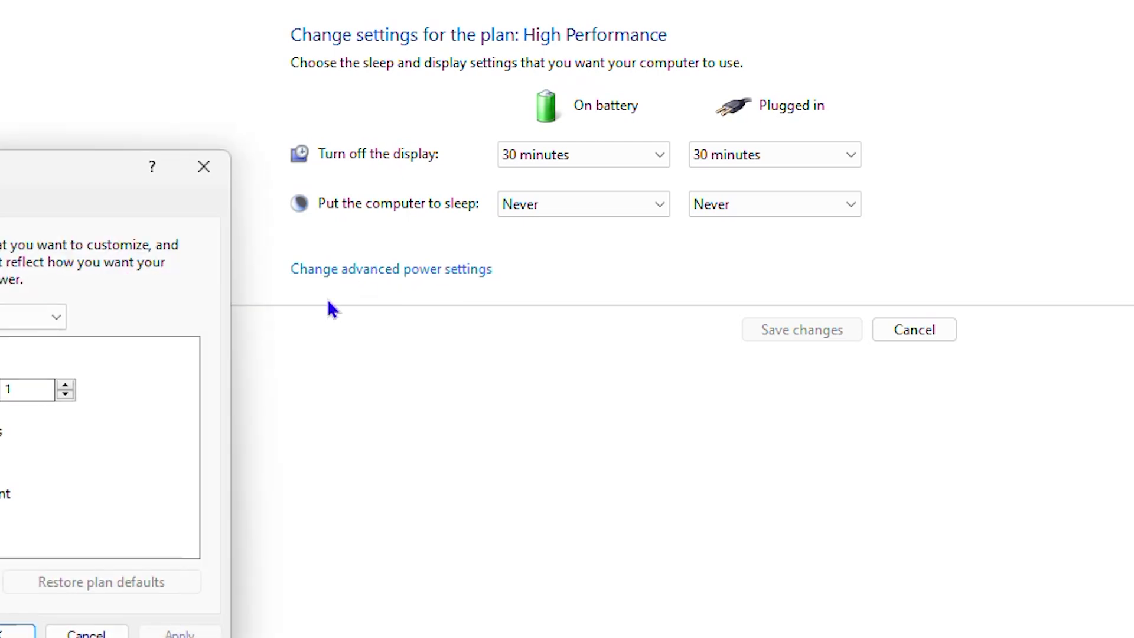
type("1")
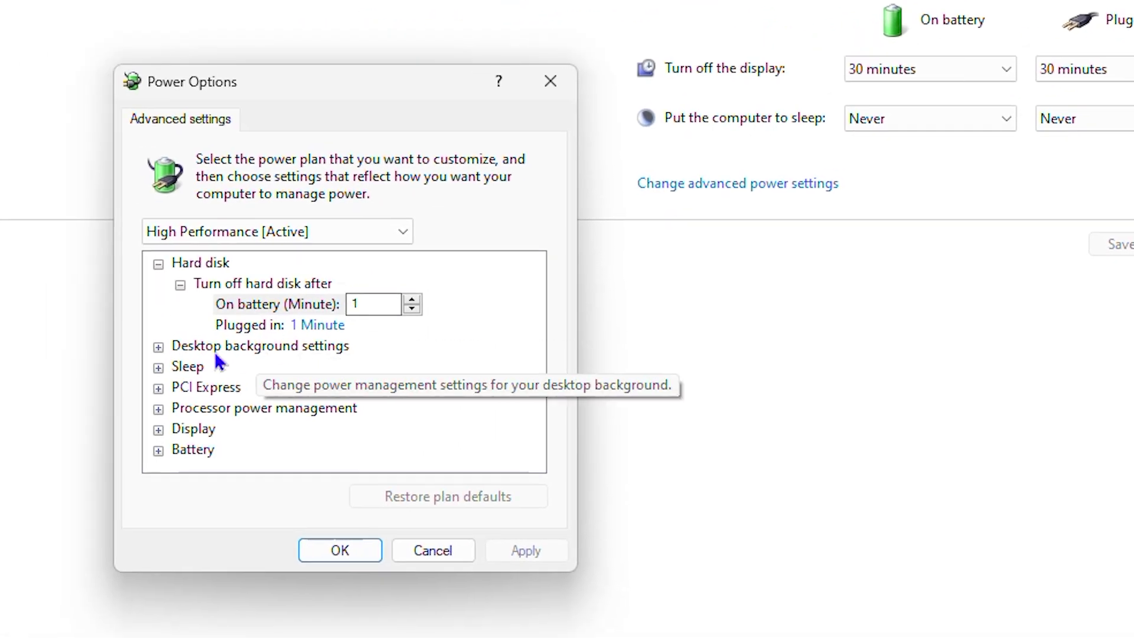
left_click(160, 409)
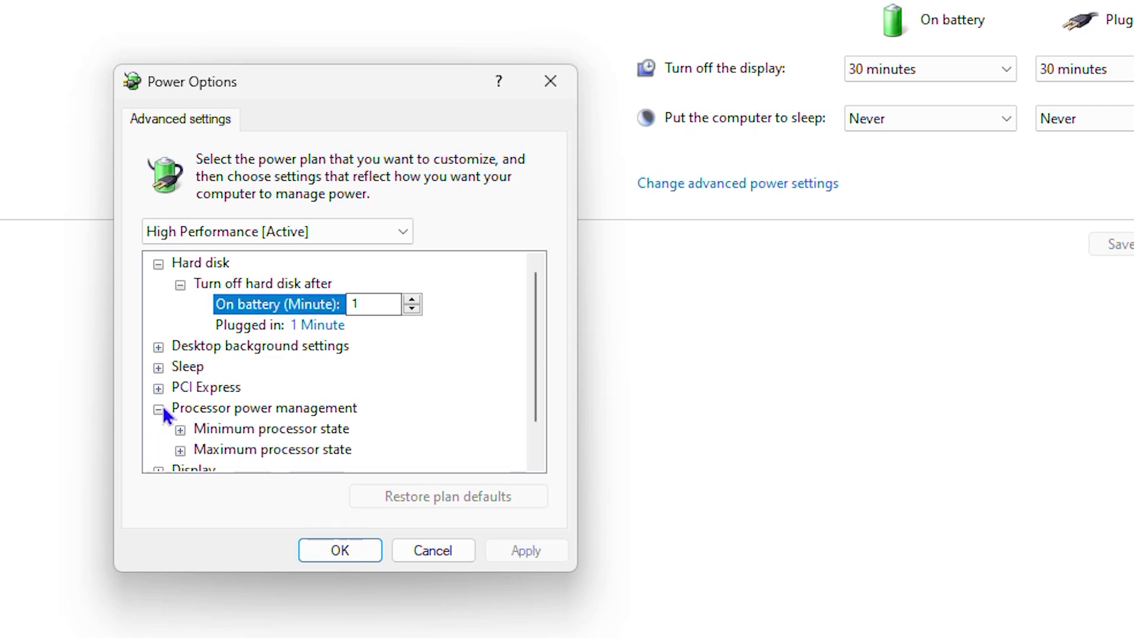
scroll(249, 435, "down", 1)
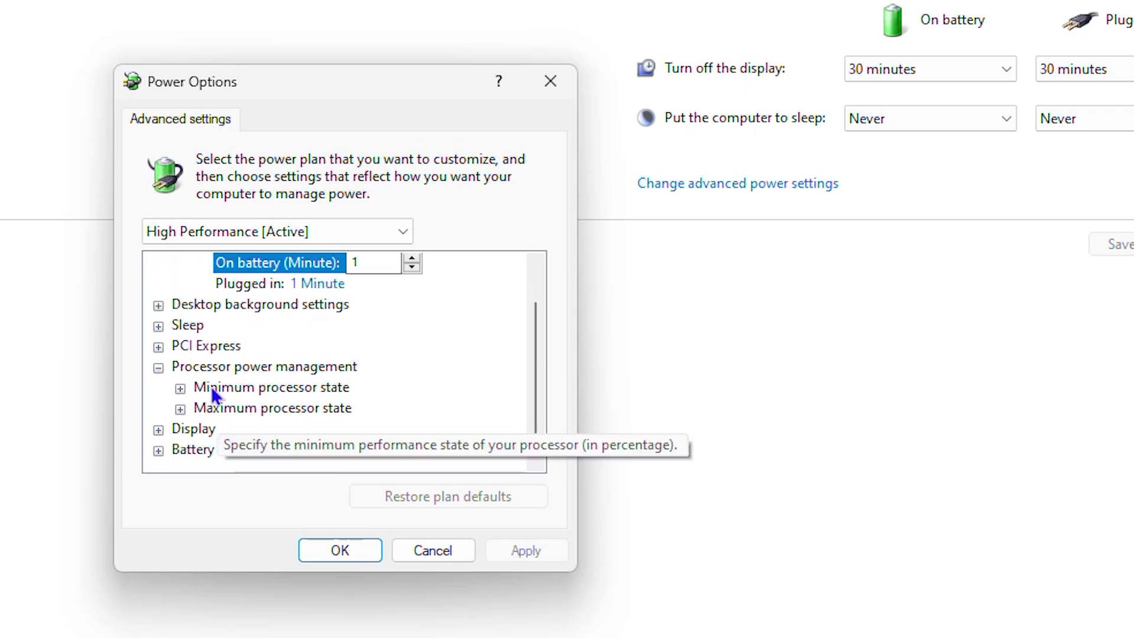
left_click(182, 389)
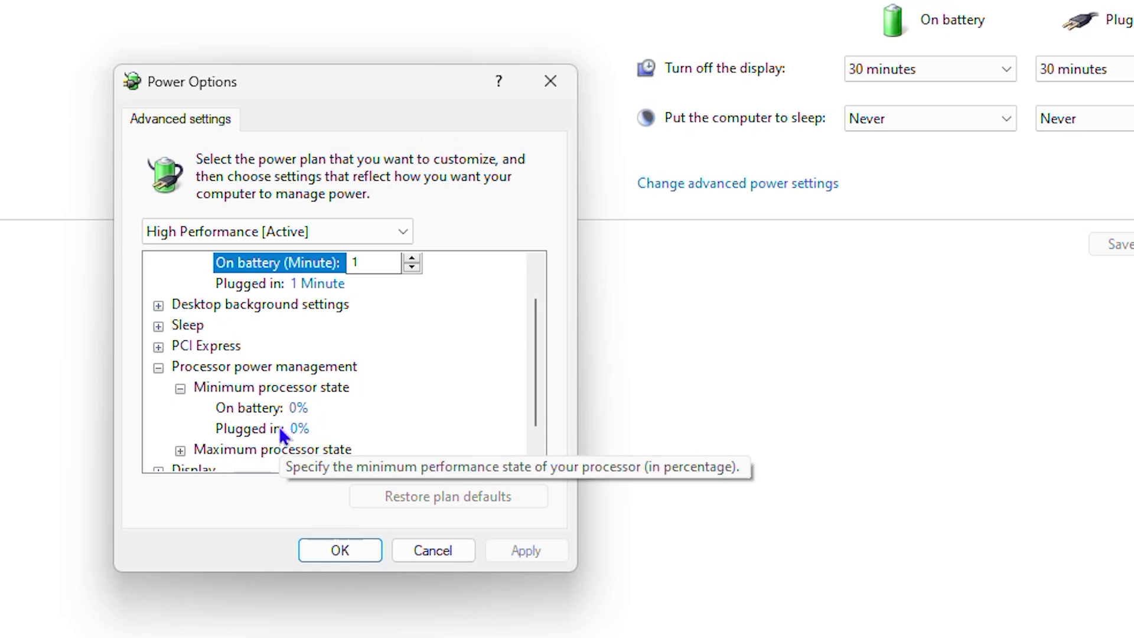
left_click(183, 451)
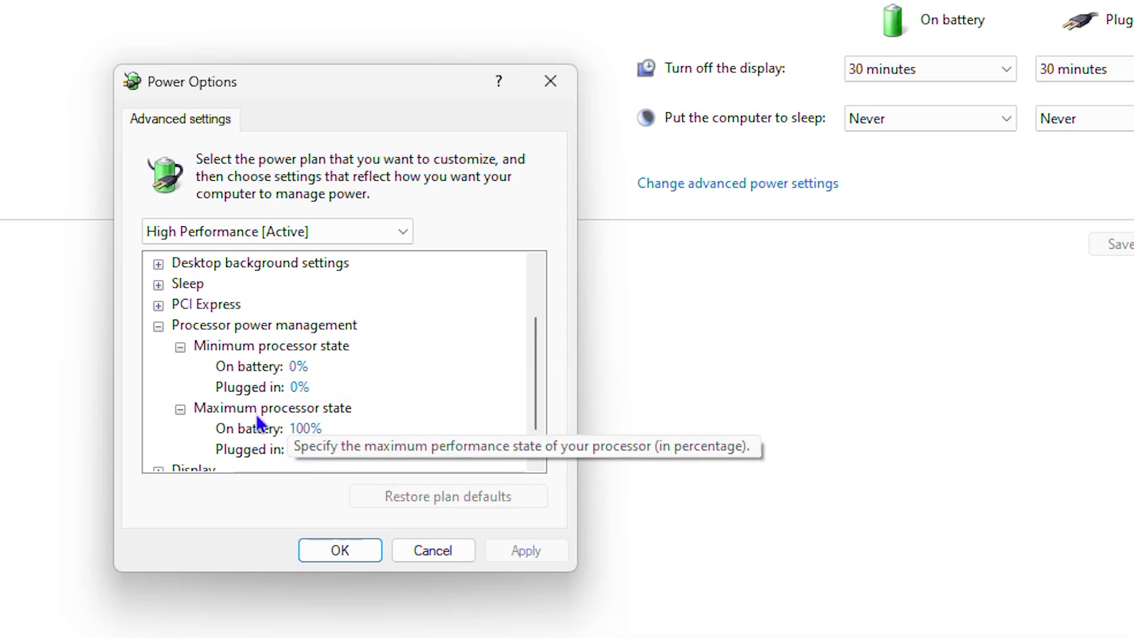
Check PCI Express Link State Power Management, then close the dialog and plan settings window.
left_click(158, 306)
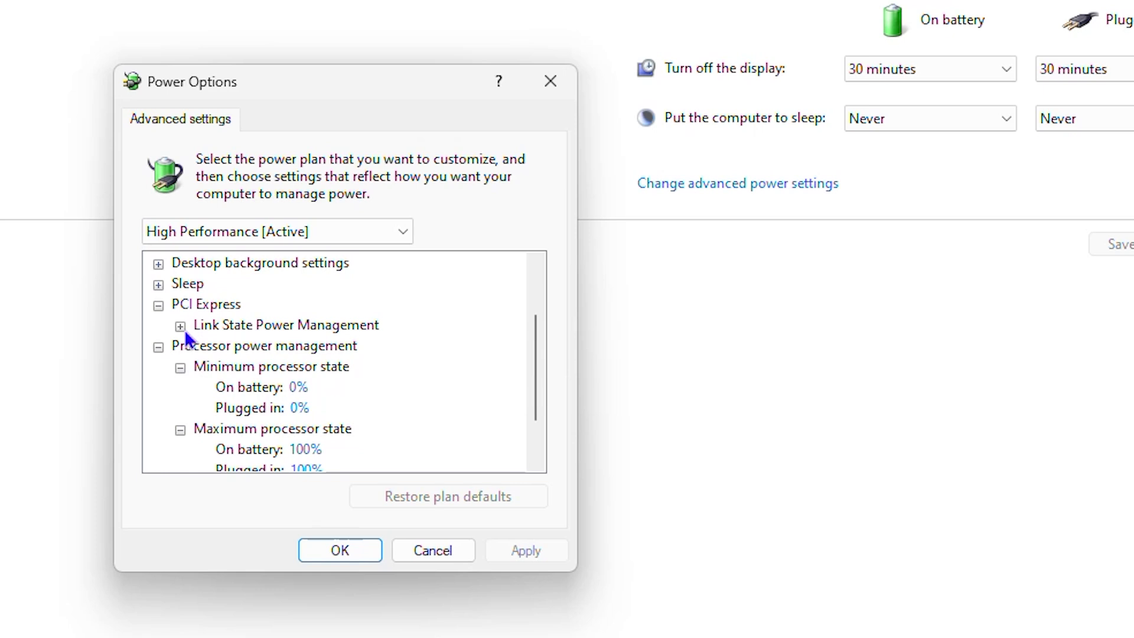
left_click(180, 327)
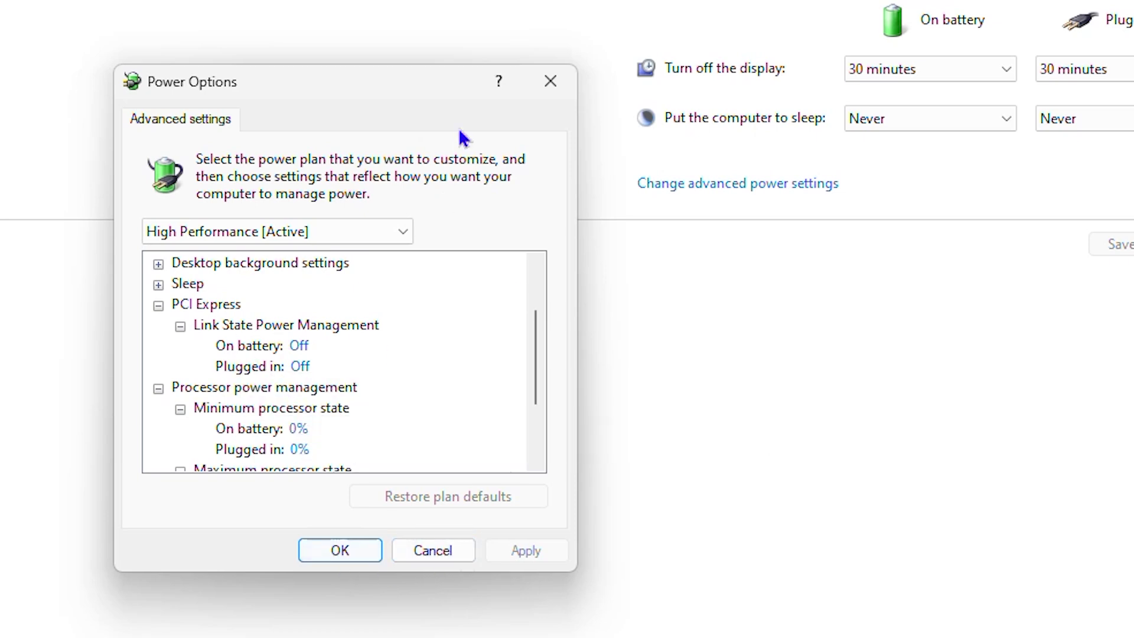
left_click(551, 90)
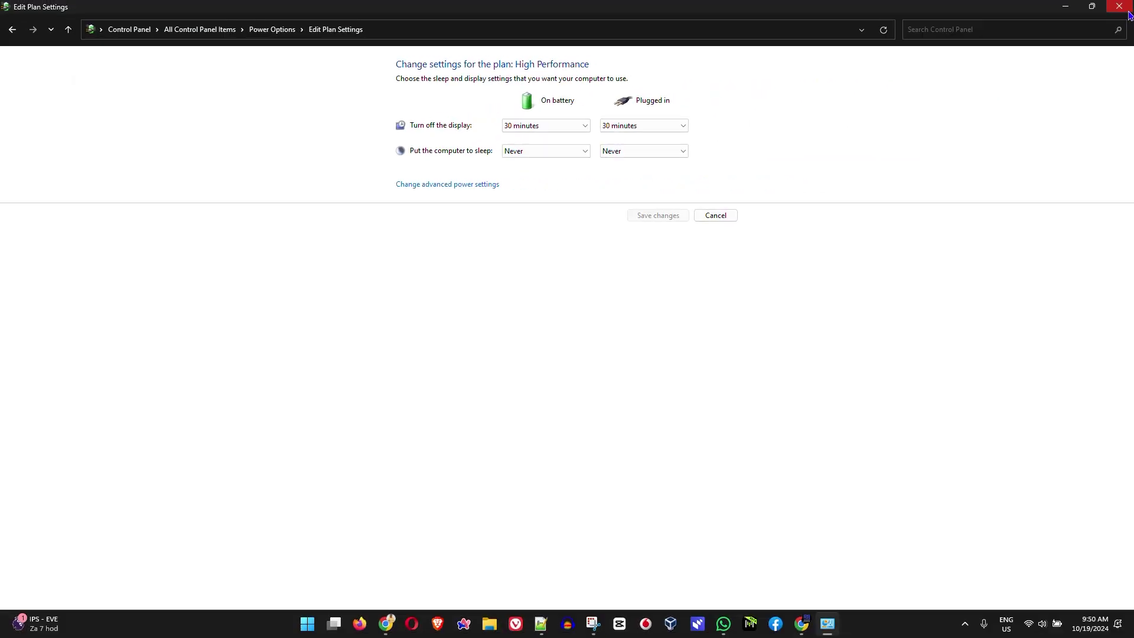
left_click(1128, 11)
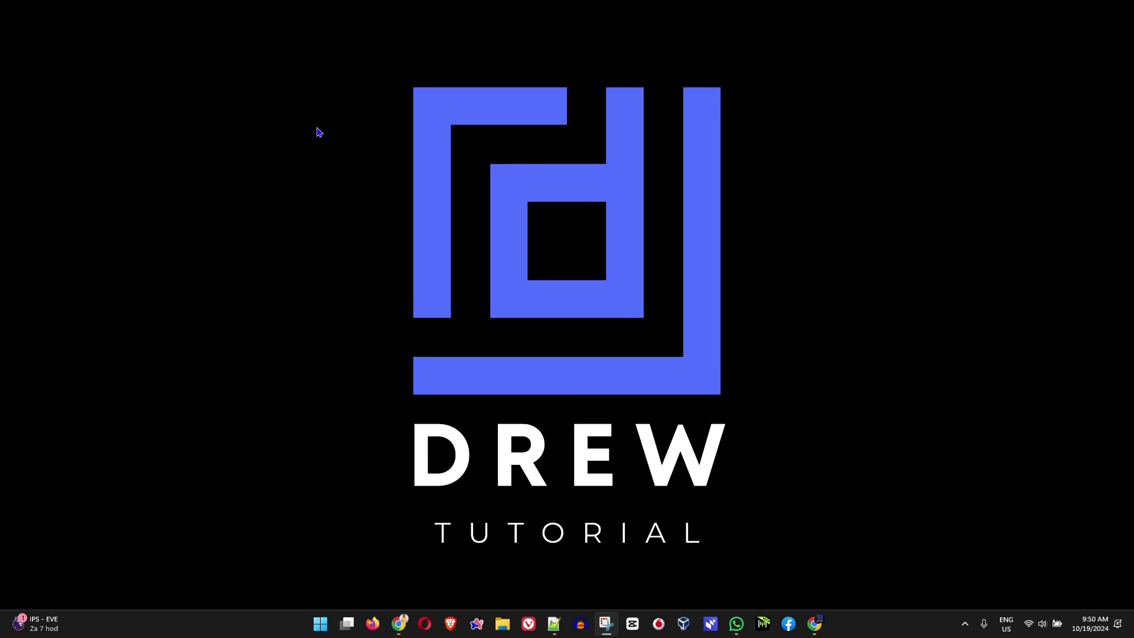
Launch the Group Policy Editor via a 'gpe' search, maximize it, and widen the tree pane.
key("super")
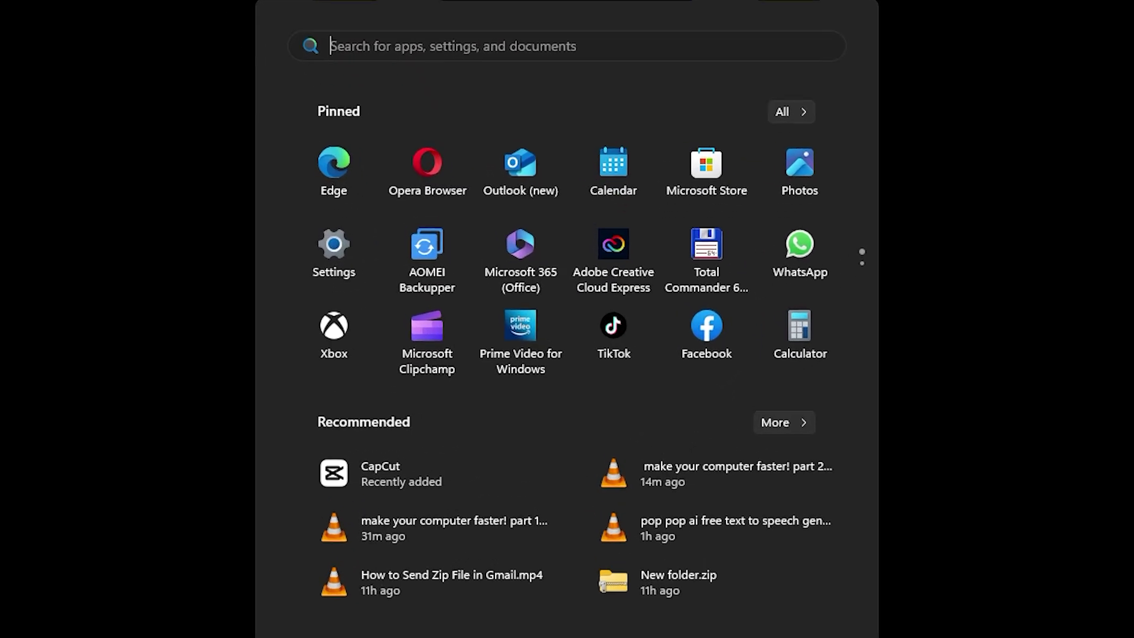
type("gpe")
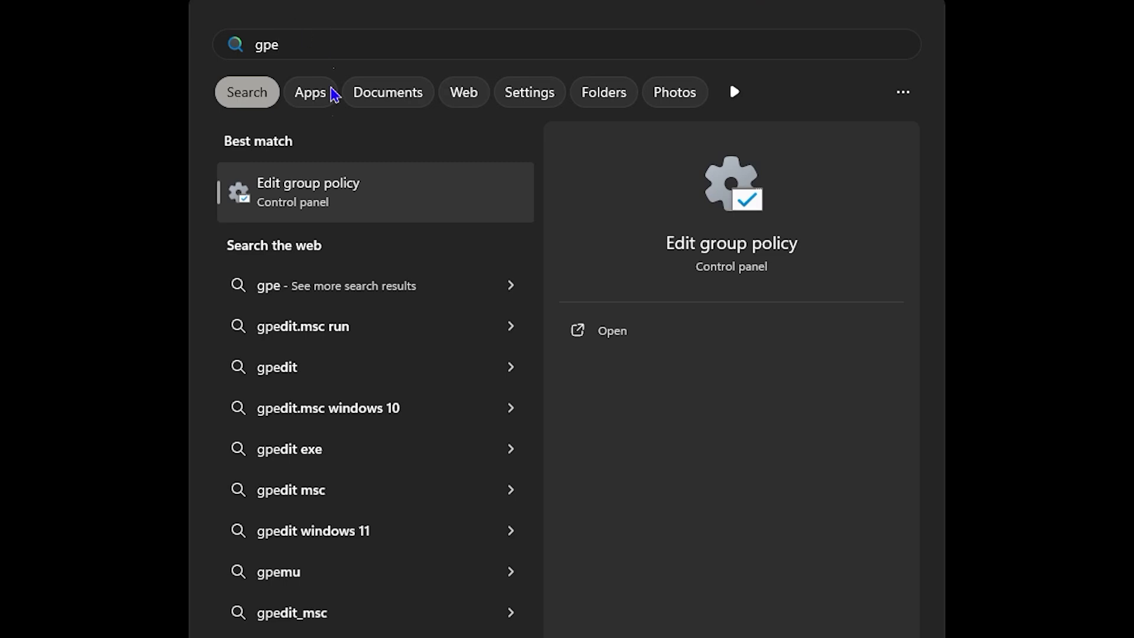
left_click(309, 200)
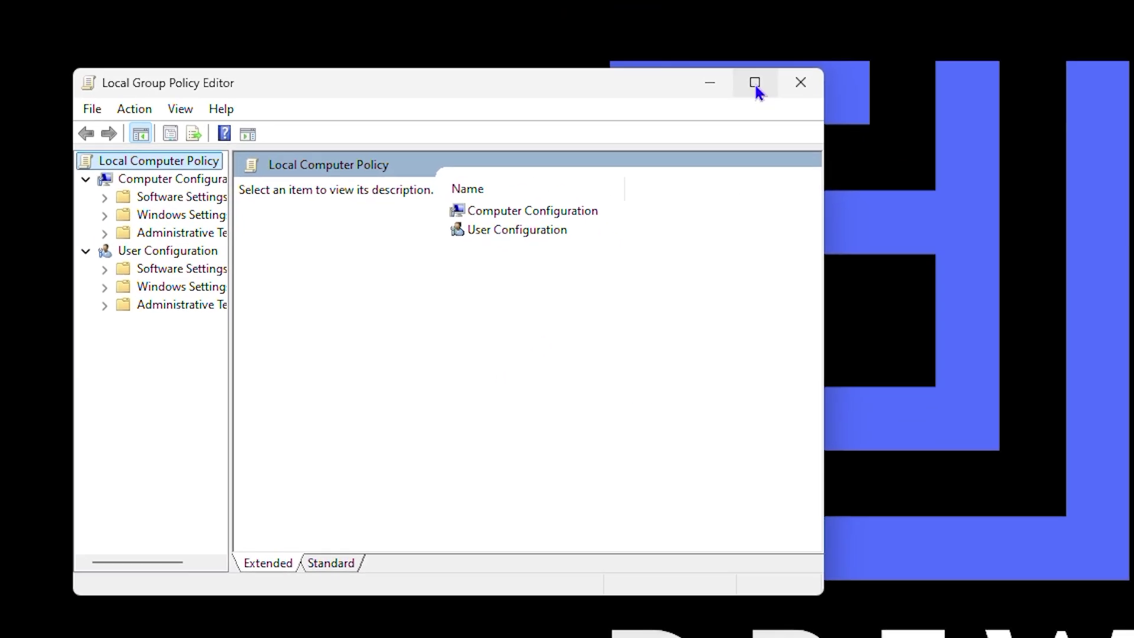
left_click(705, 34)
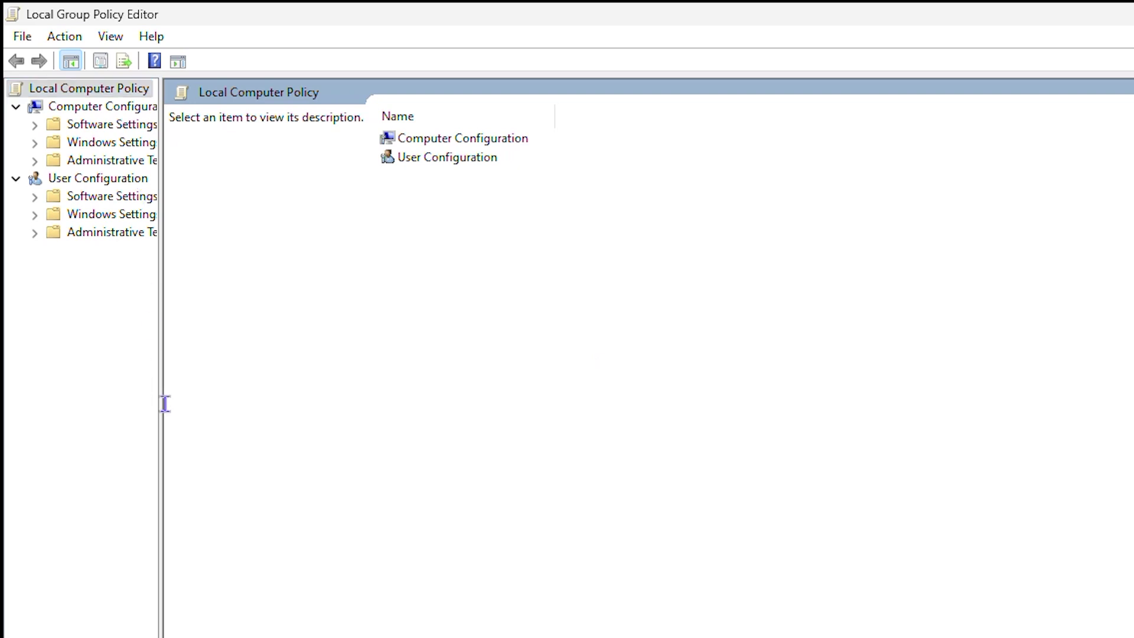
left_click_drag(161, 406, 321, 418)
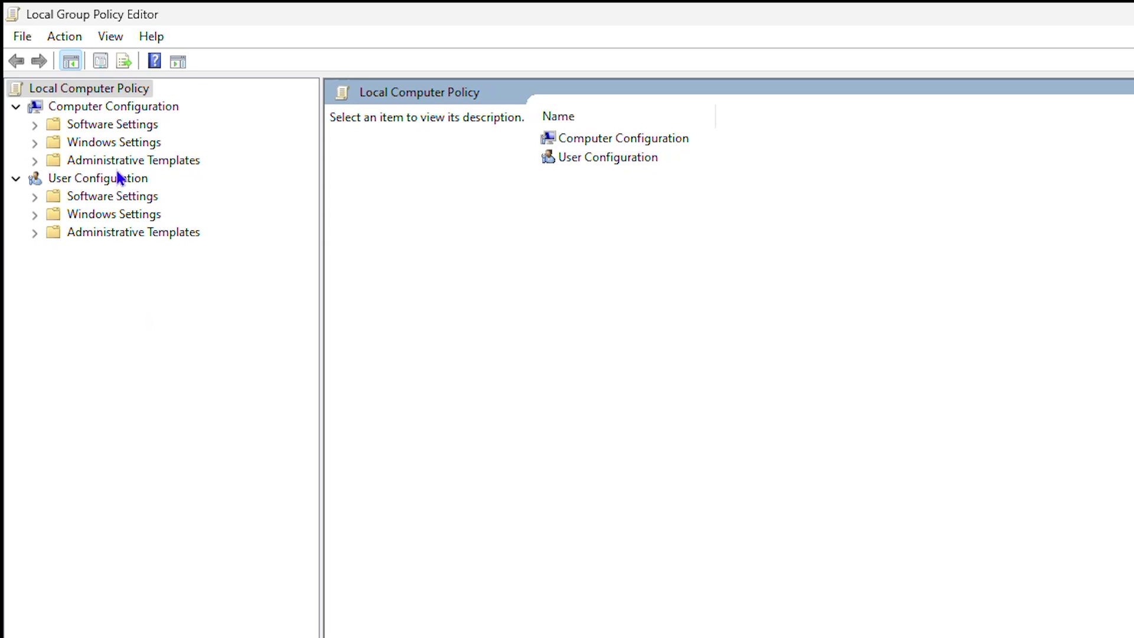
Navigate Administrative Templates > System > Power Management to the Power Throttling Settings folder.
double_click(61, 160)
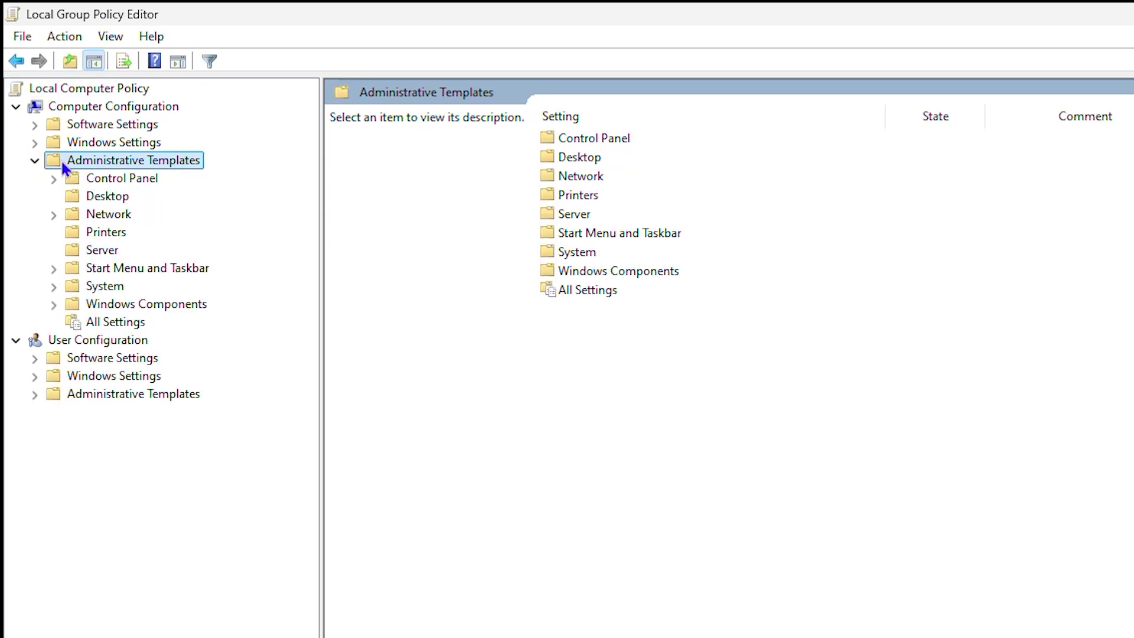
left_click(103, 289)
double_click(101, 288)
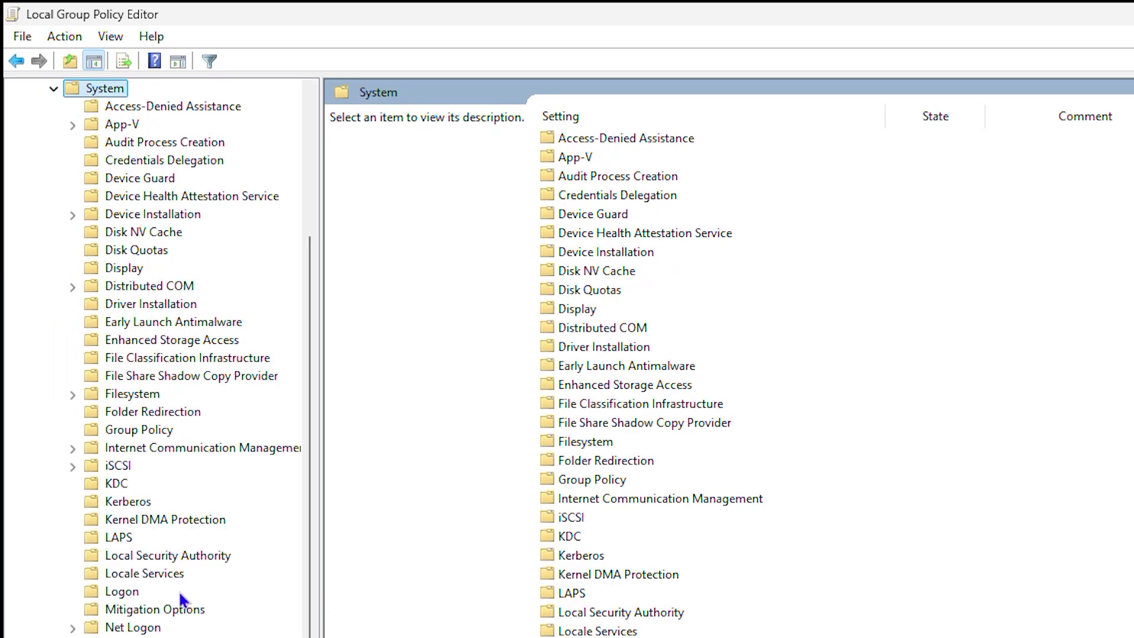
scroll(183, 585, "down", 1)
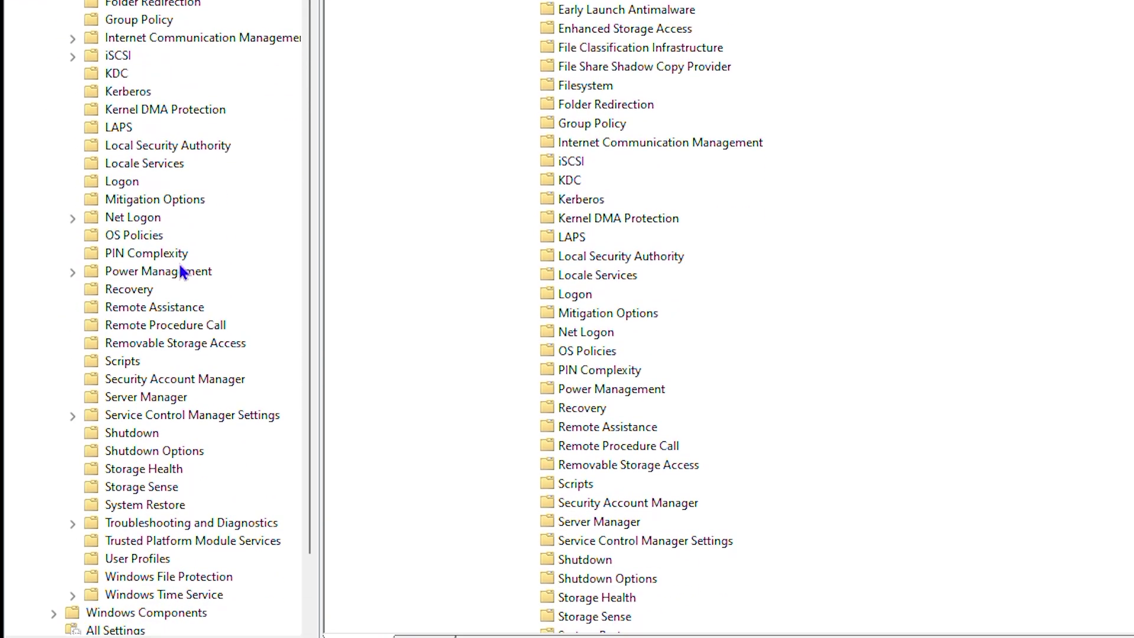
left_click(157, 273)
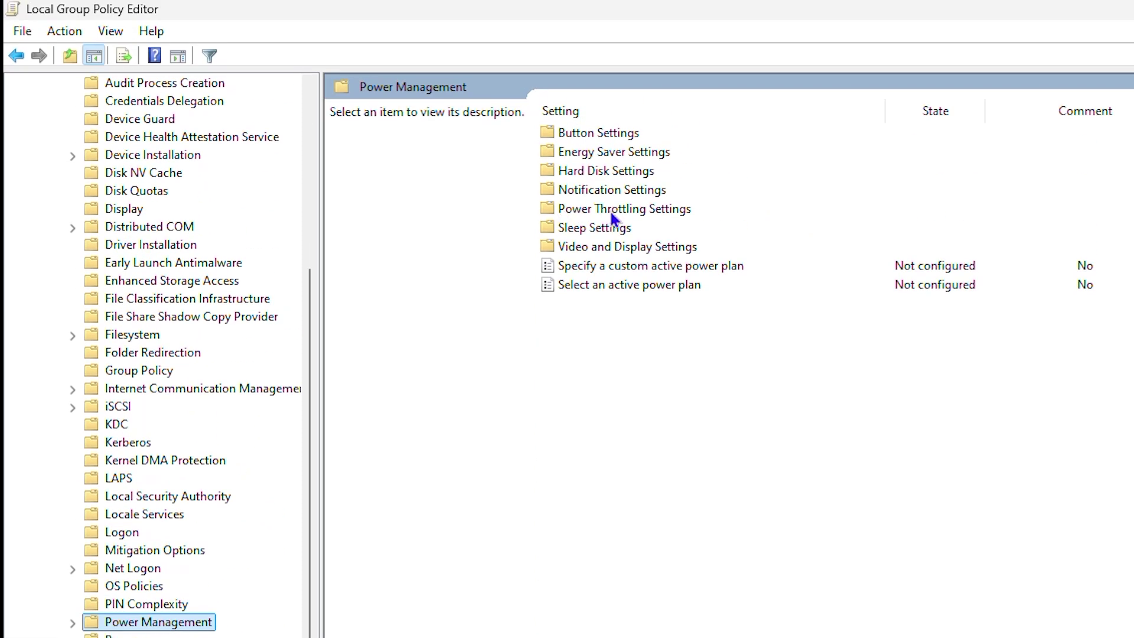
double_click(610, 212)
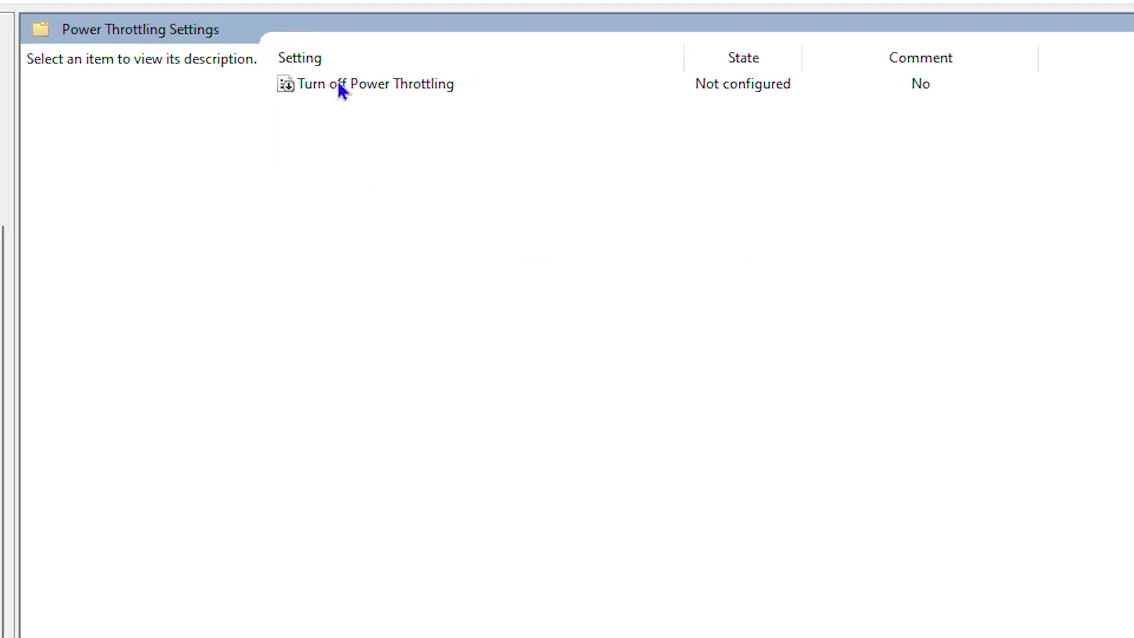
Set Turn off Power Throttling to Enabled, confirm with OK, and close the policy editor.
double_click(378, 86)
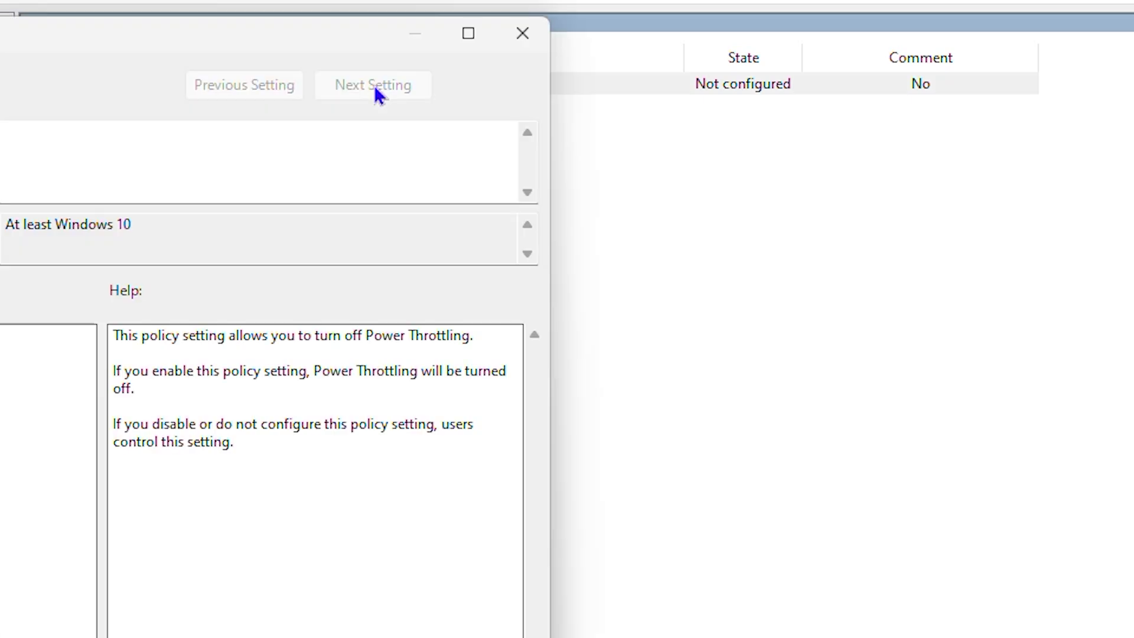
left_click(89, 131)
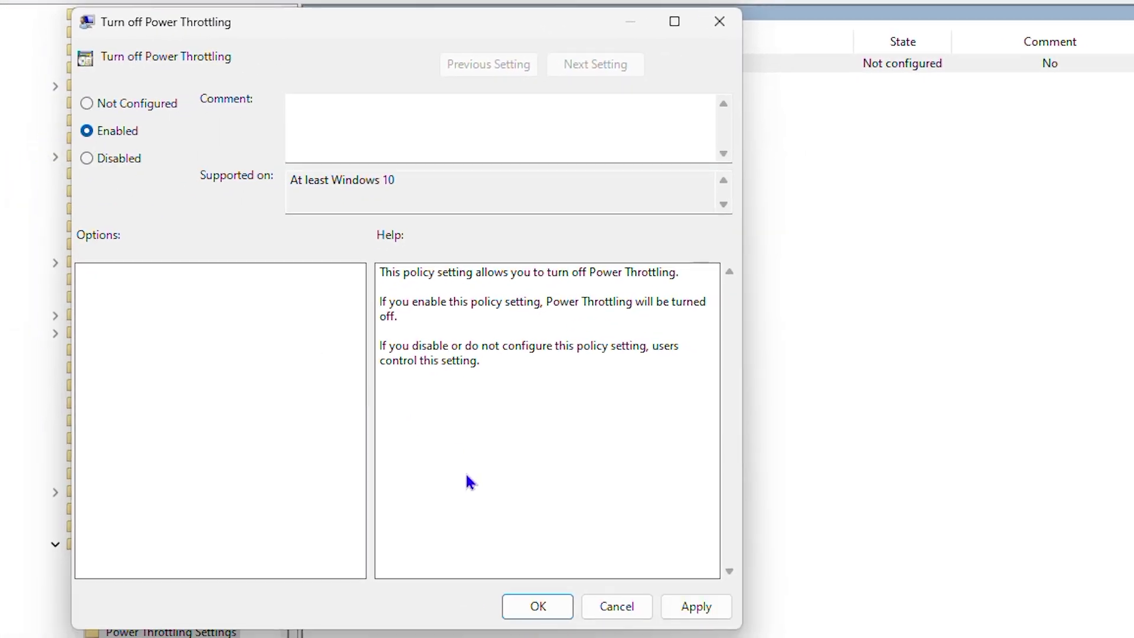
left_click(564, 617)
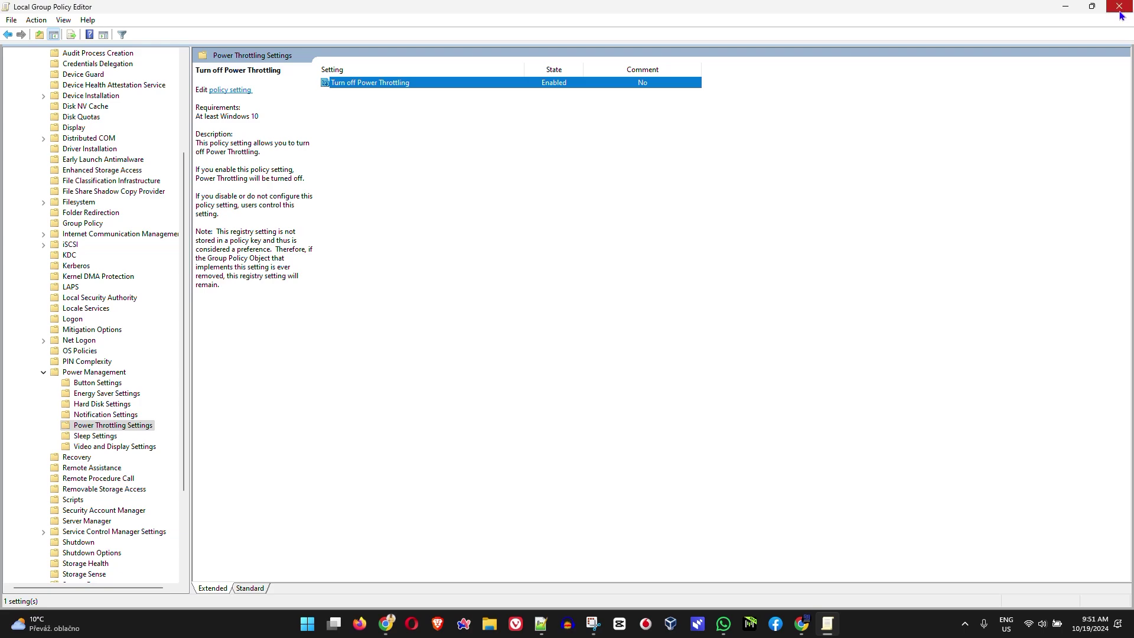
left_click(1119, 7)
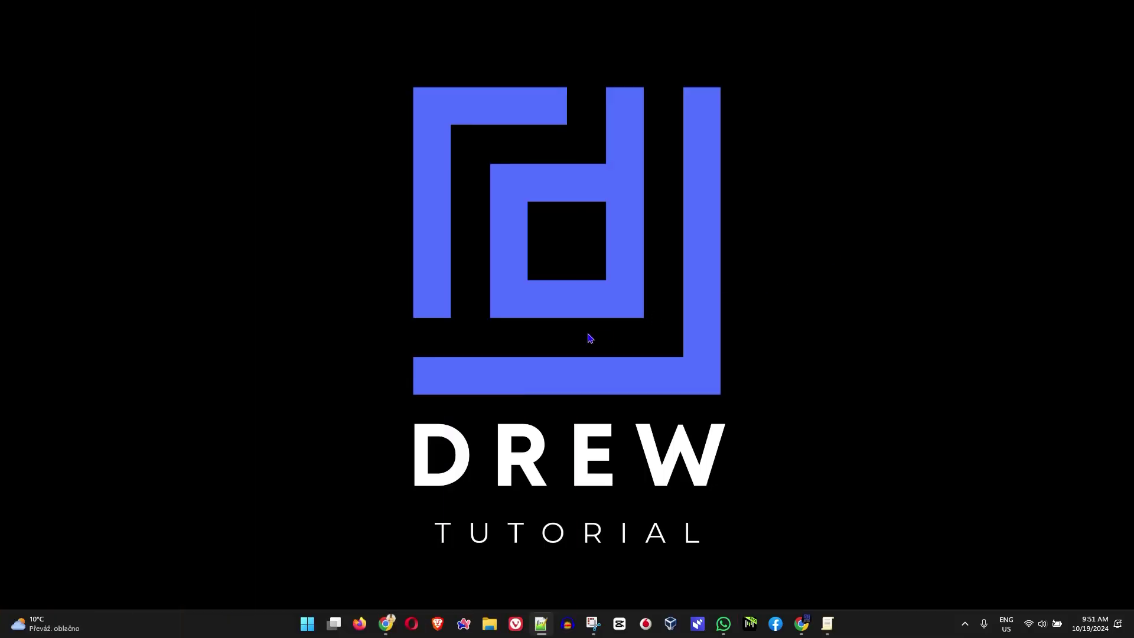
Find Game Mode settings by searching 'gaming', turn Game Mode On, and minimize Settings.
key("super")
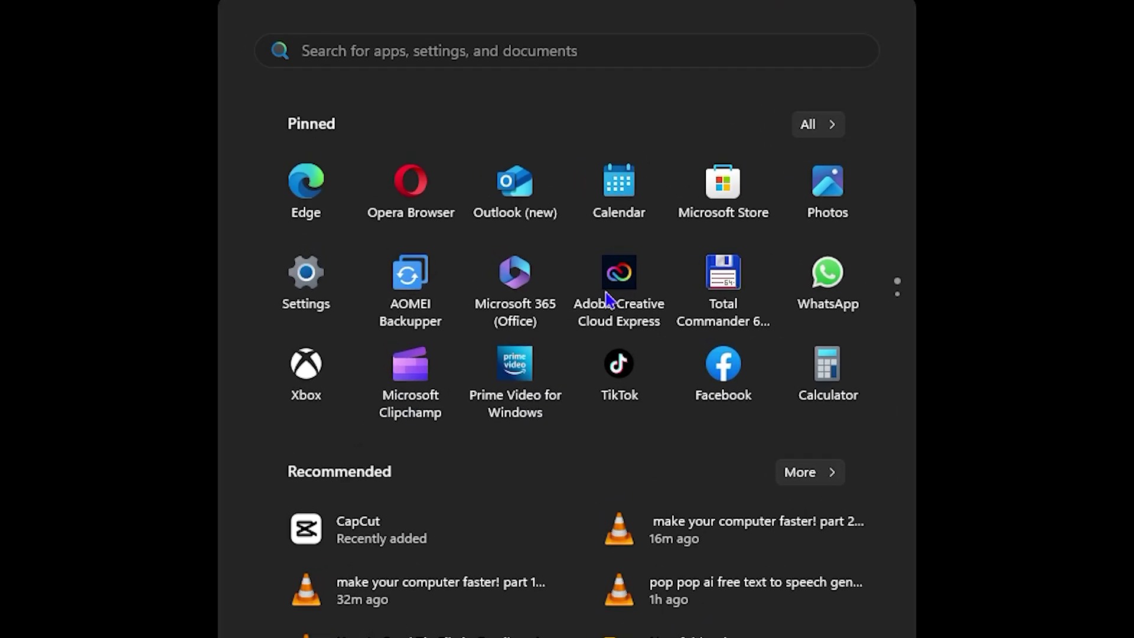
type("gaming")
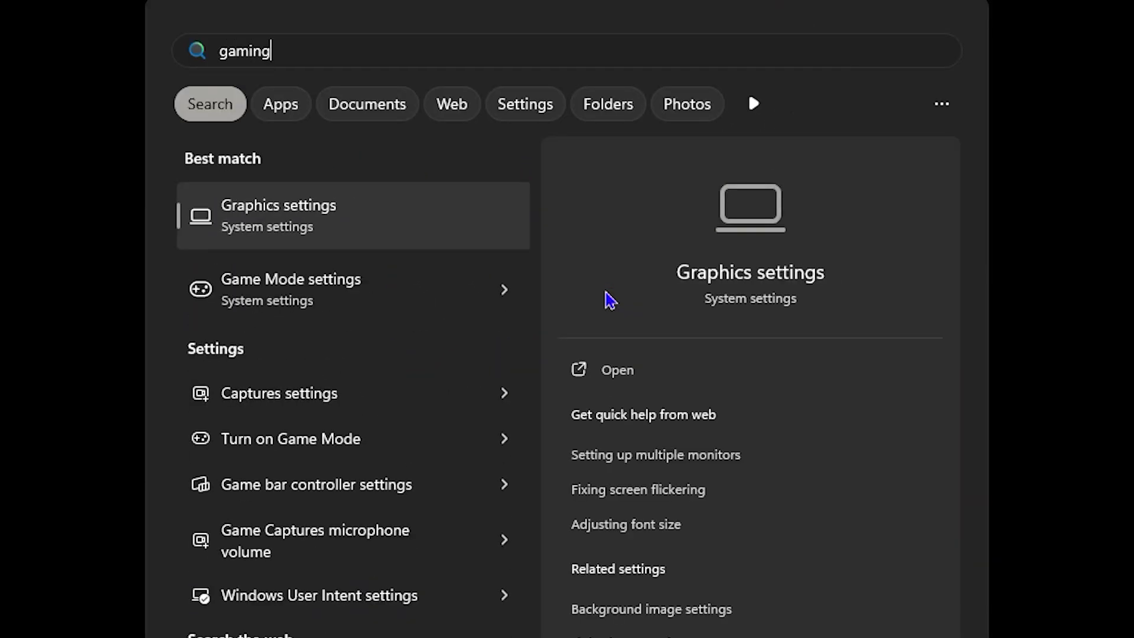
left_click(314, 298)
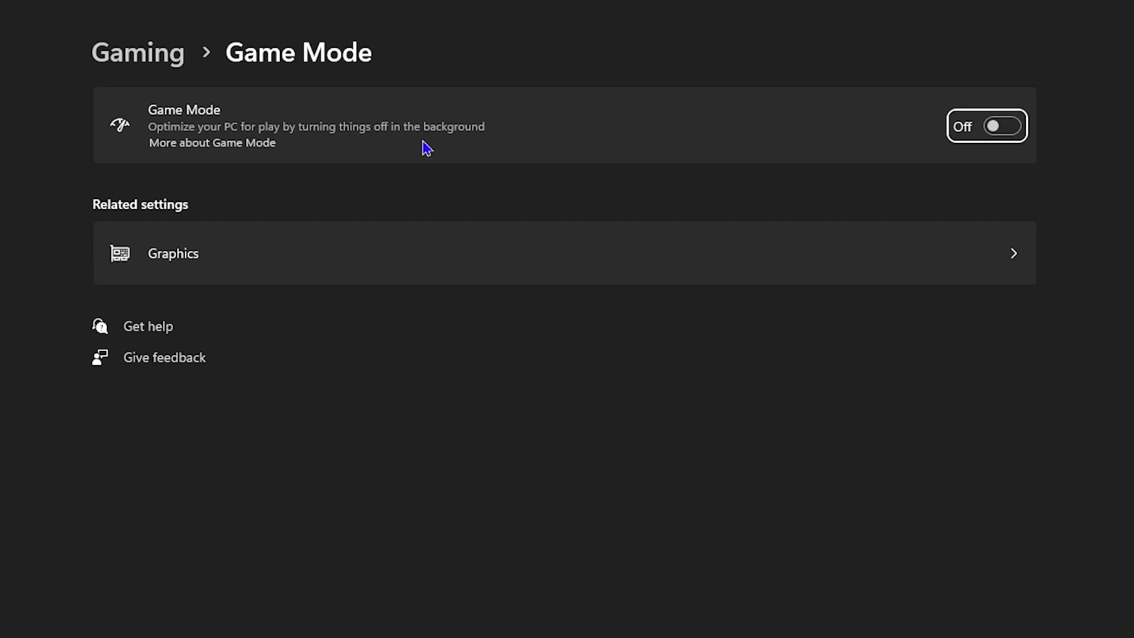
left_click(996, 125)
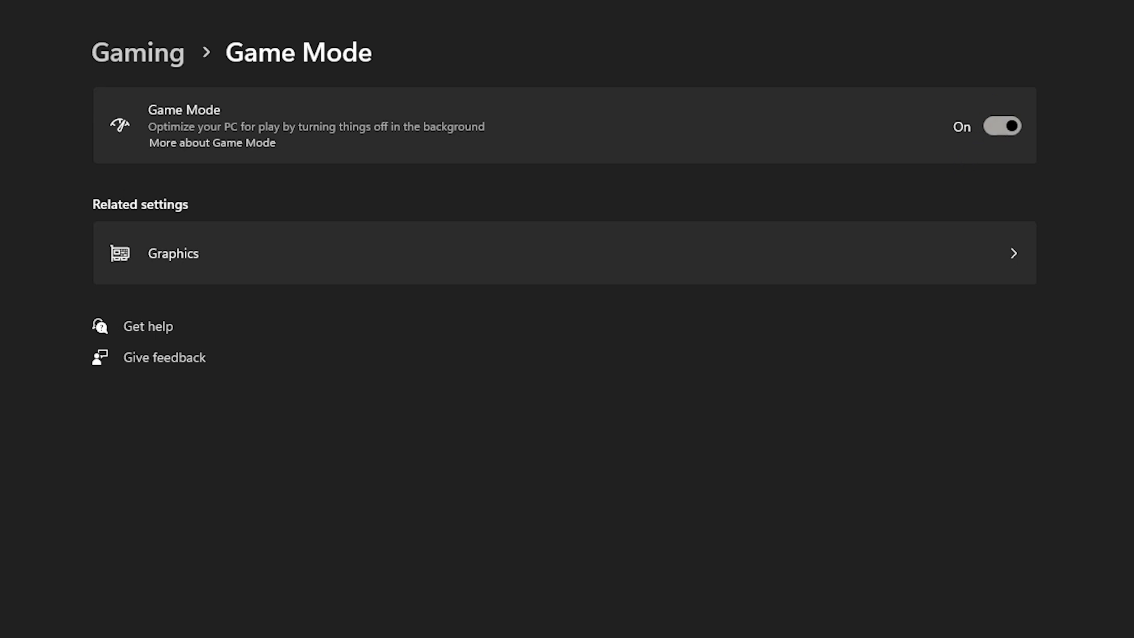
left_click(1062, 9)
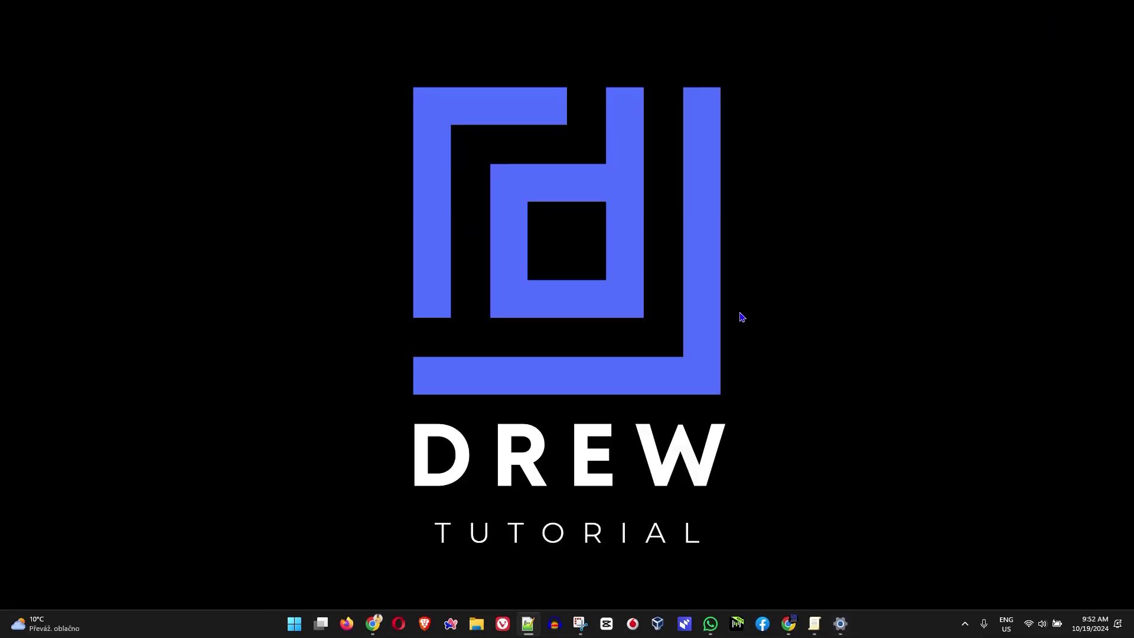
Launch msconfig from the Run prompt, move its window higher, and show the Boot tab.
key("super+r")
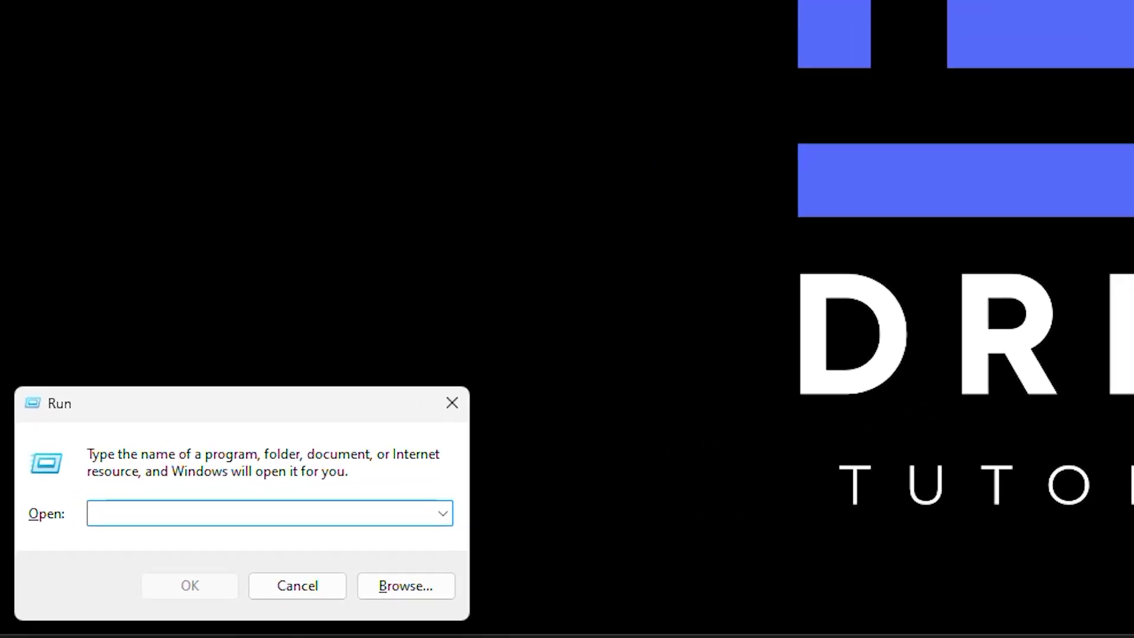
type("mscong")
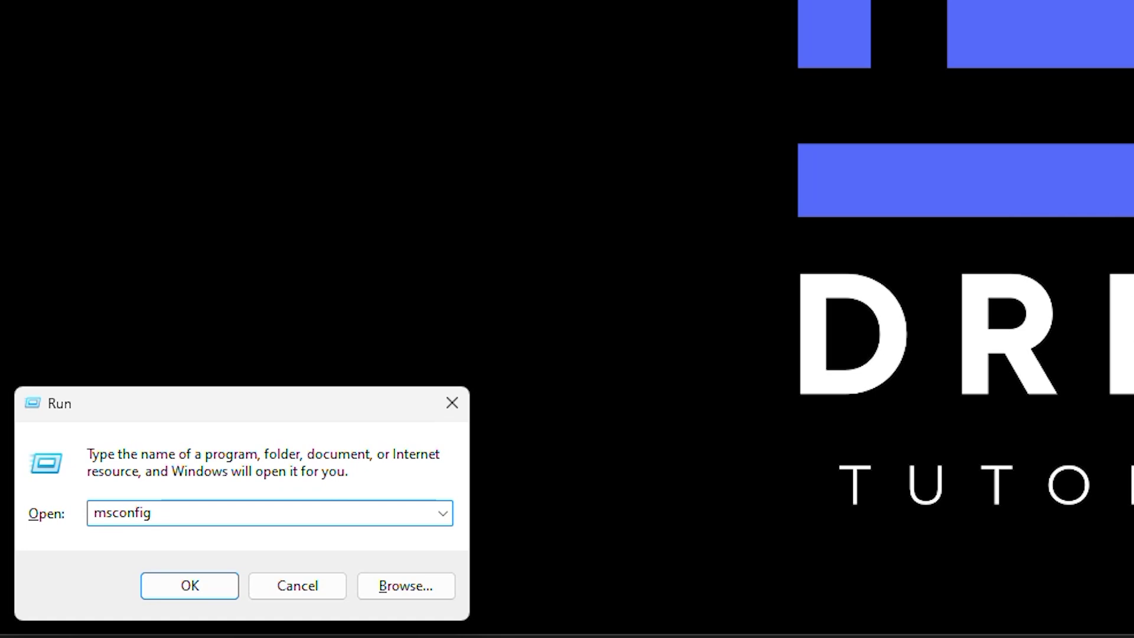
key("Return")
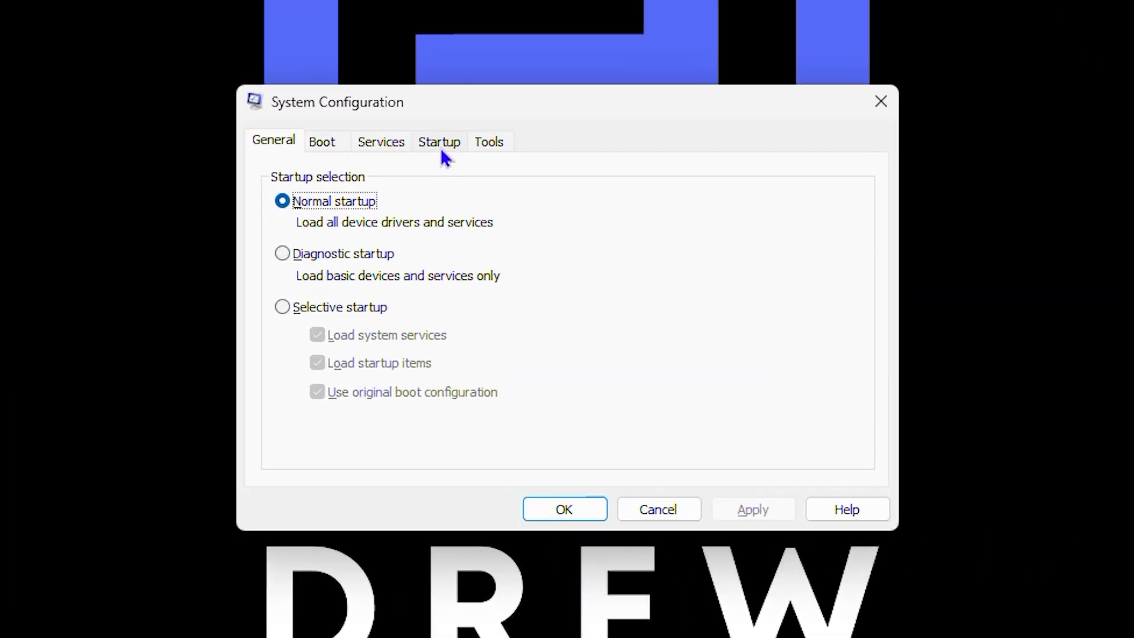
left_click_drag(543, 101, 671, 1)
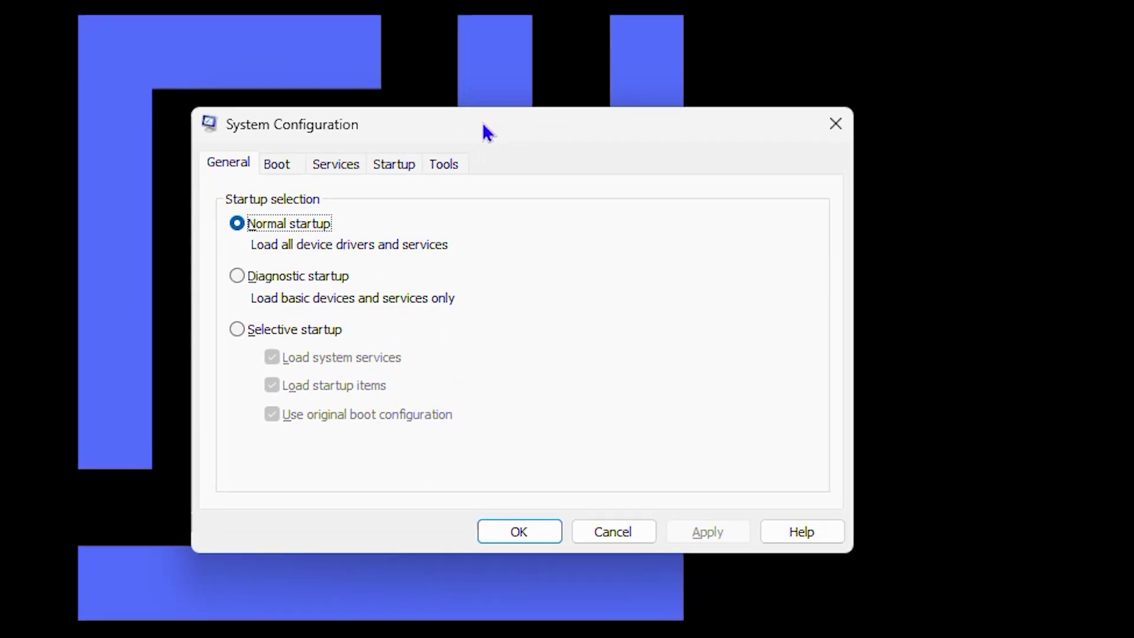
left_click(275, 169)
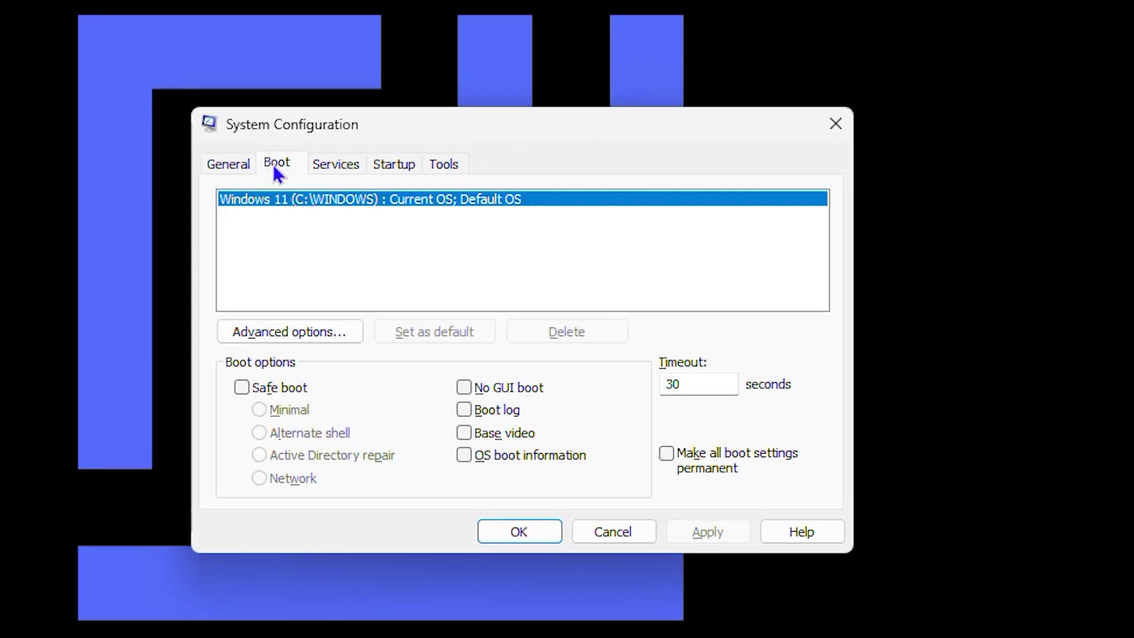
In Boot advanced options, tick Number of processors, choose 8, and confirm with OK.
left_click(300, 332)
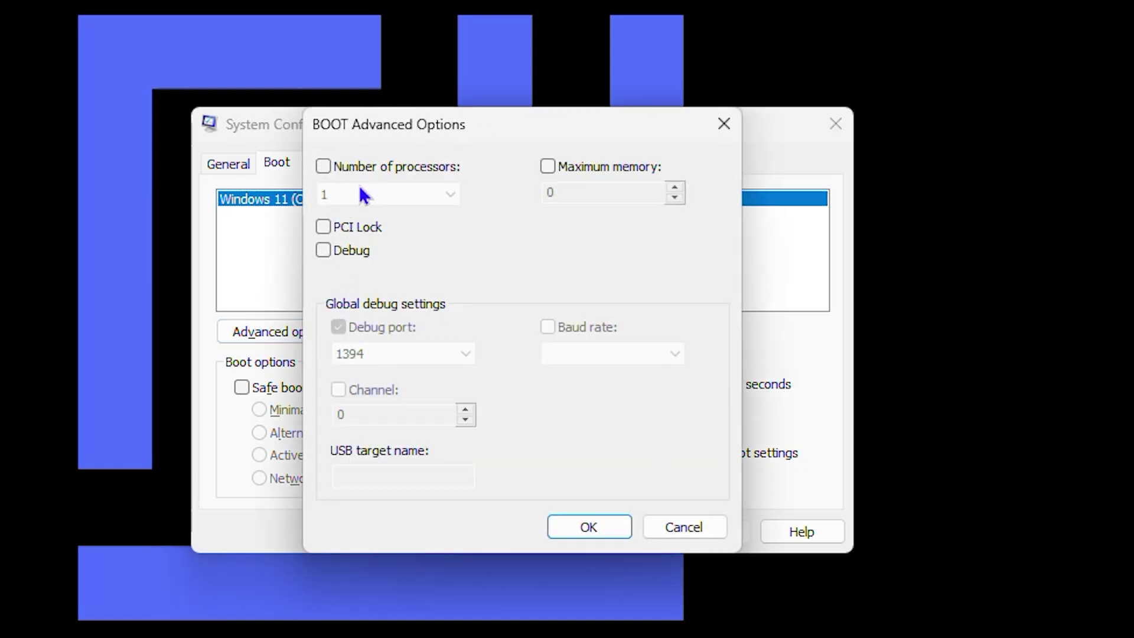
left_click(323, 168)
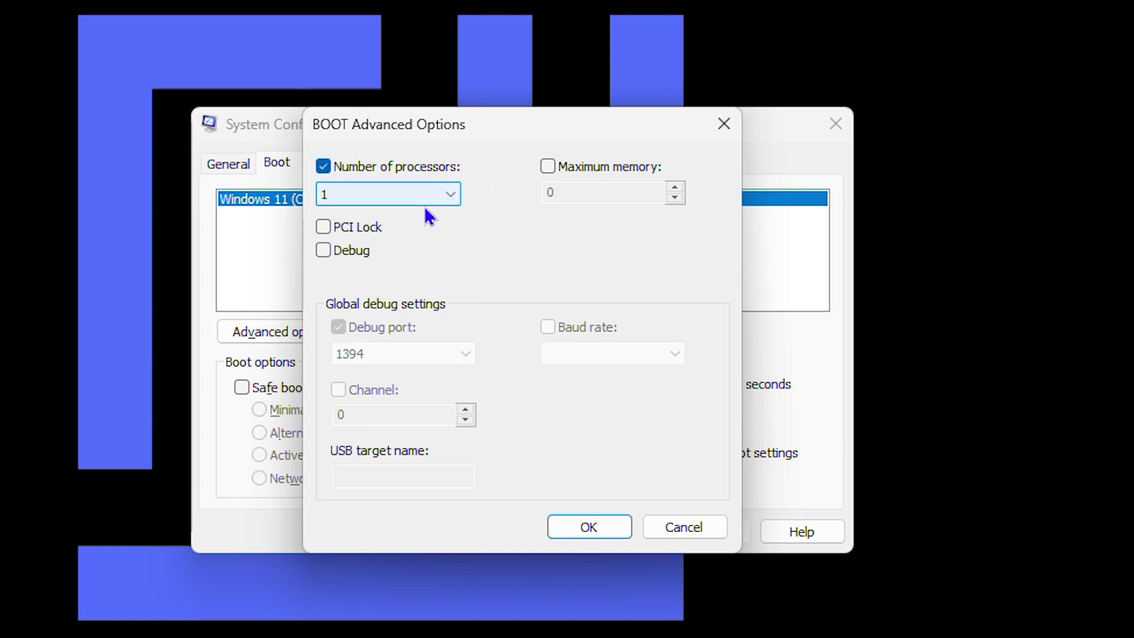
left_click(435, 196)
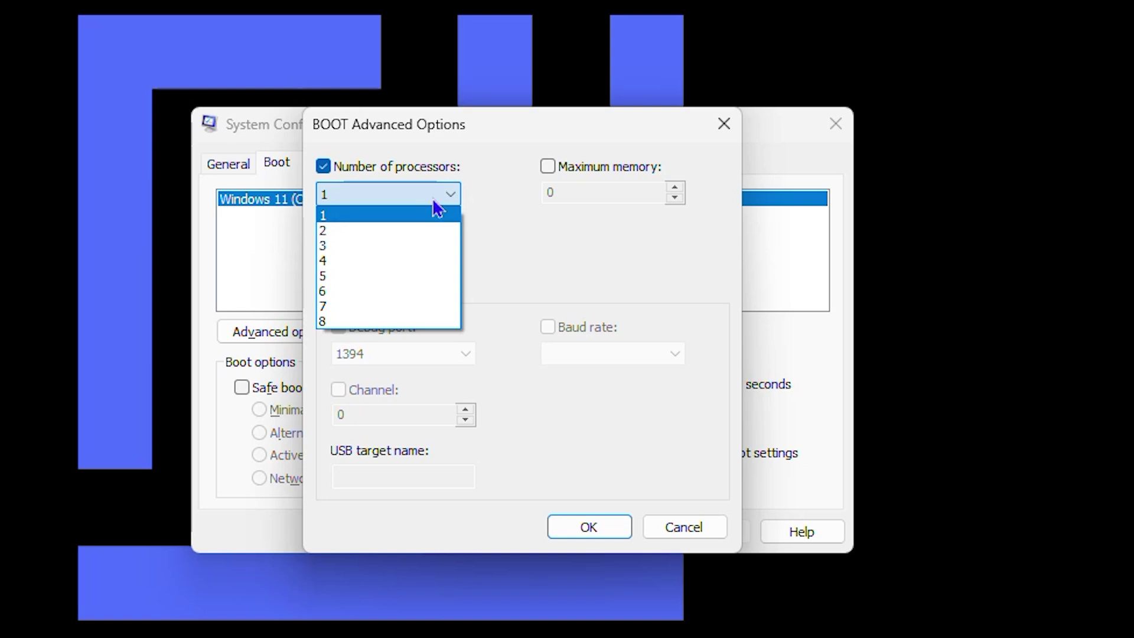
left_click(348, 322)
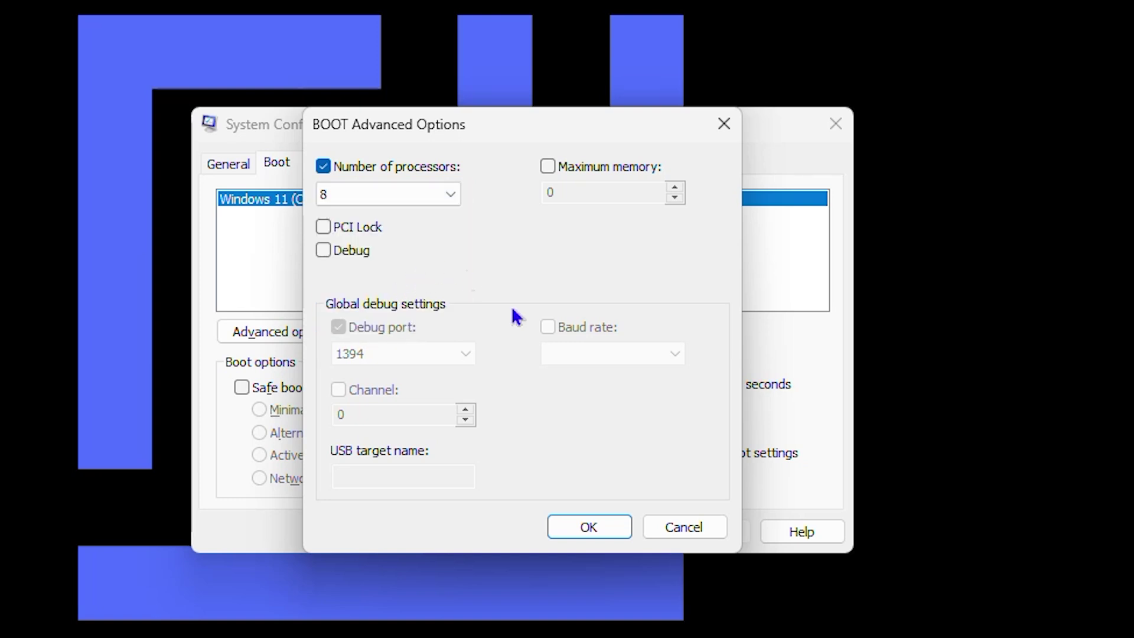
left_click(590, 526)
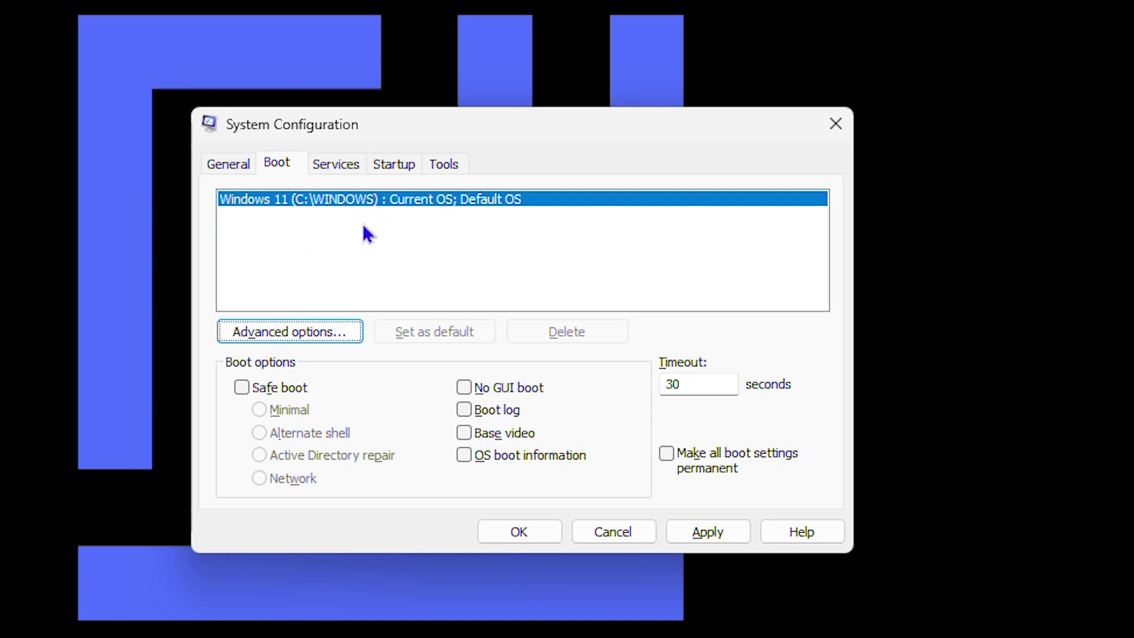
left_click(336, 166)
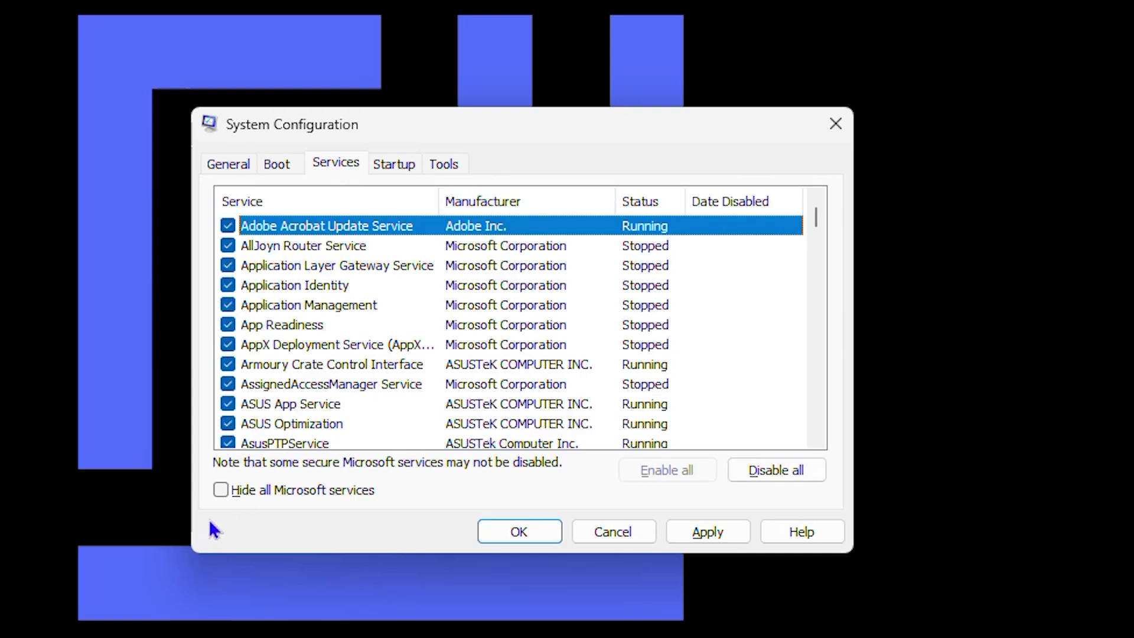
Toggle Hide all Microsoft services off and on, scroll the services list, then close System Configuration.
left_click(222, 492)
left_click(222, 491)
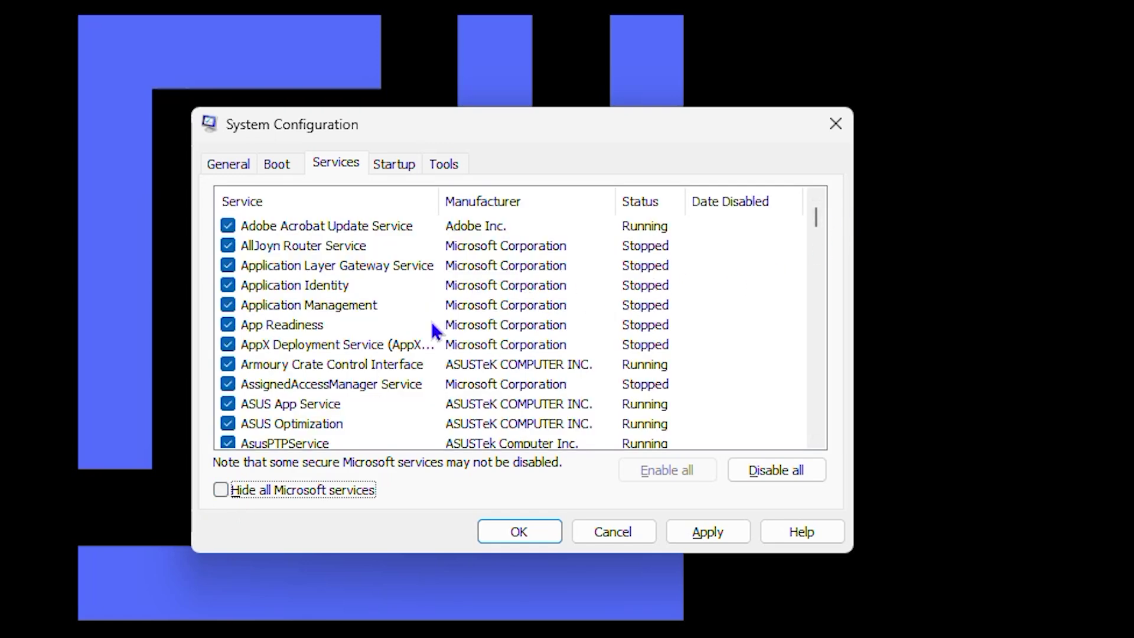
scroll(367, 263, "down", 2)
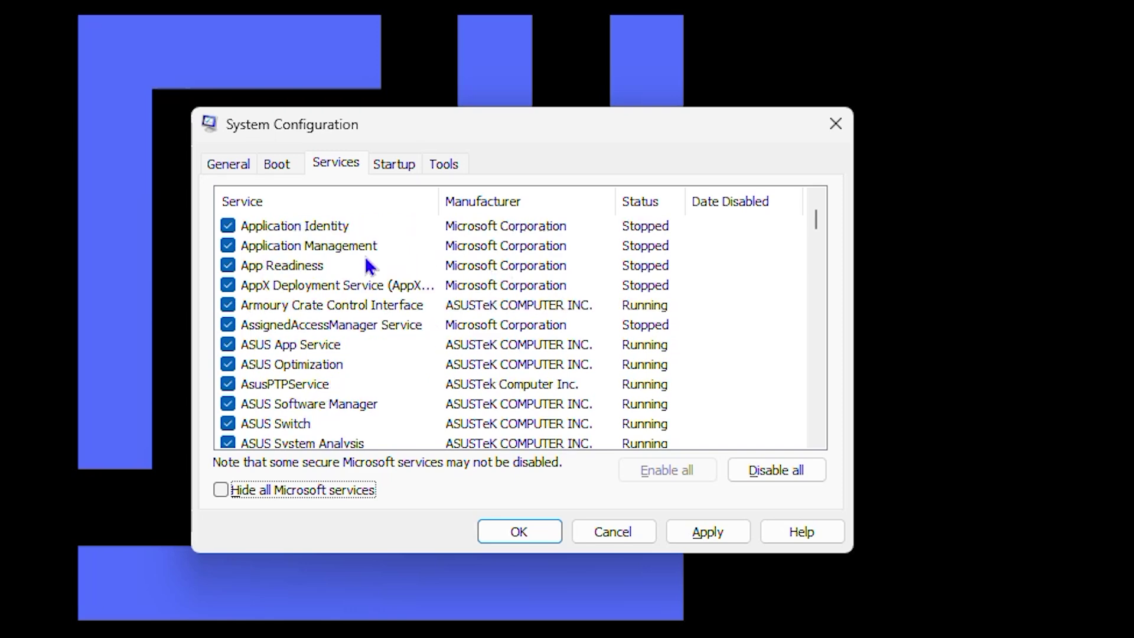
scroll(327, 291, "down", 3)
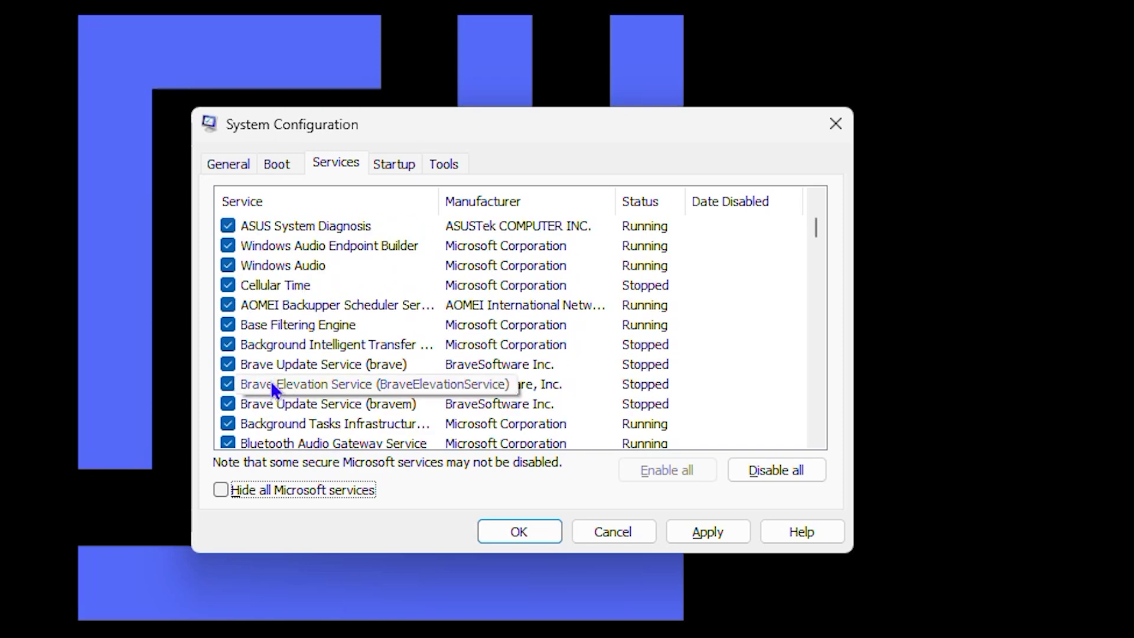
scroll(616, 349, "up", 5)
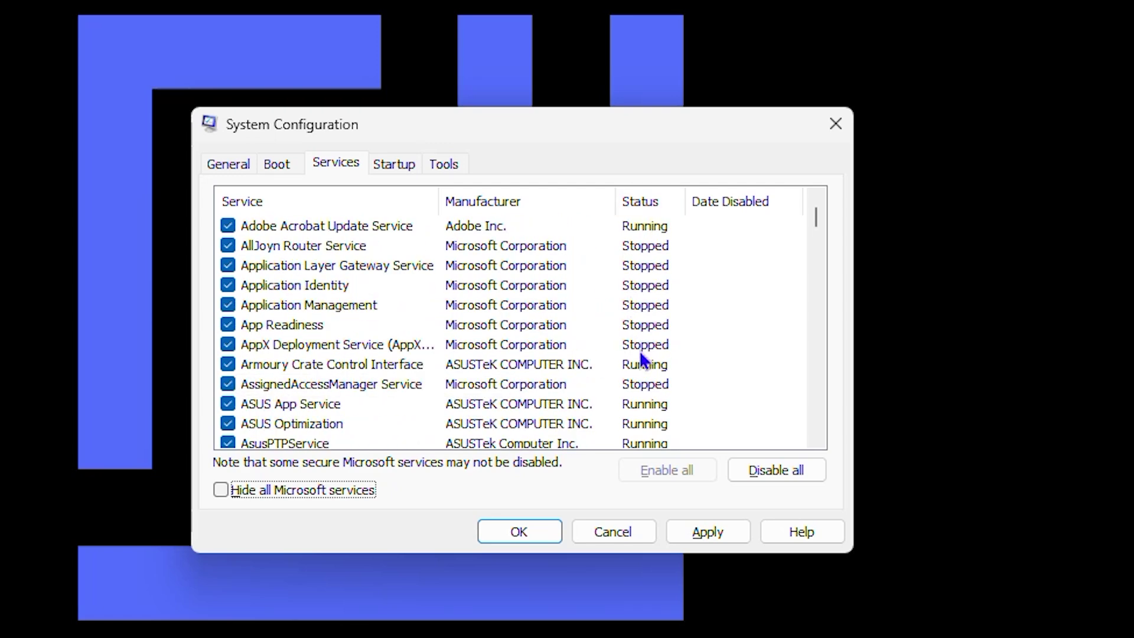
scroll(644, 360, "down", 1)
scroll(643, 368, "down", 1)
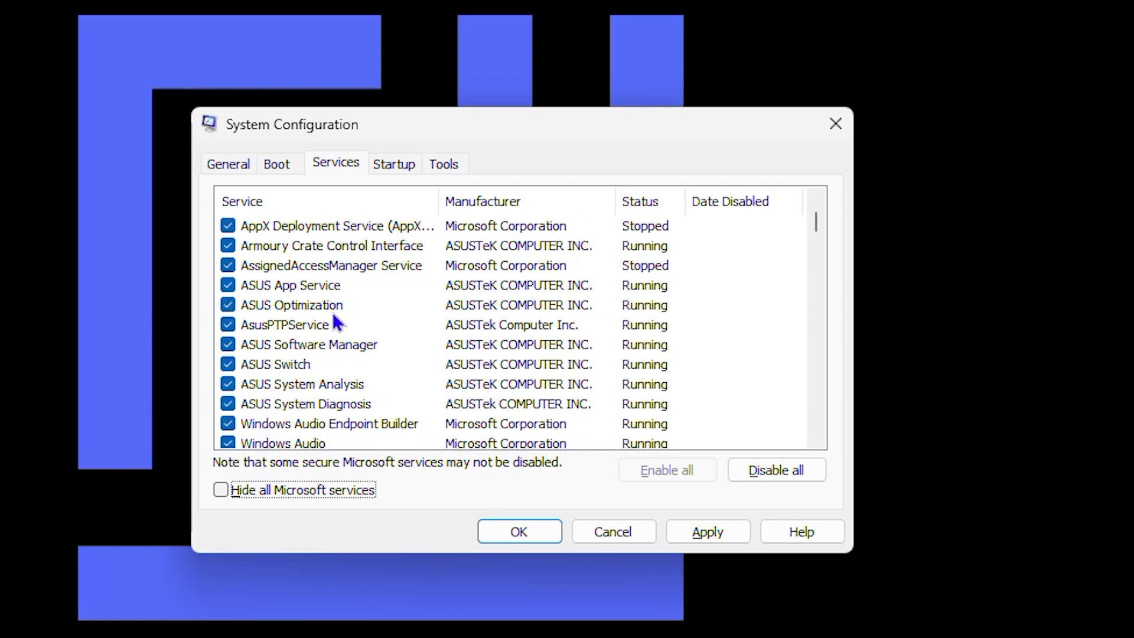
scroll(330, 324, "down", 1)
scroll(326, 323, "down", 5)
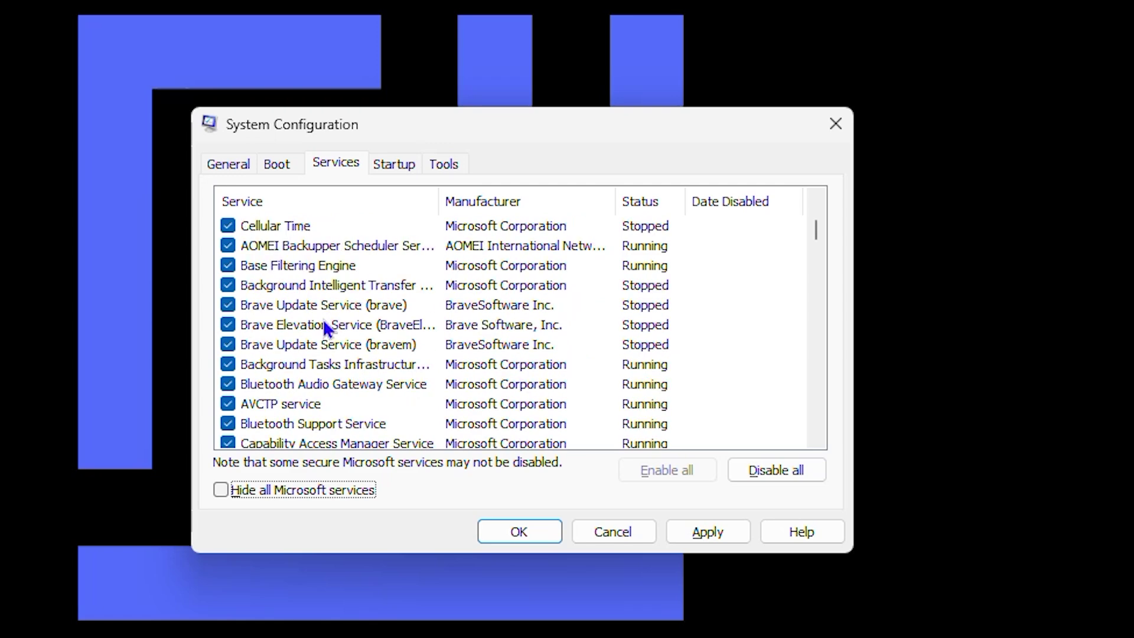
scroll(324, 323, "down", 2)
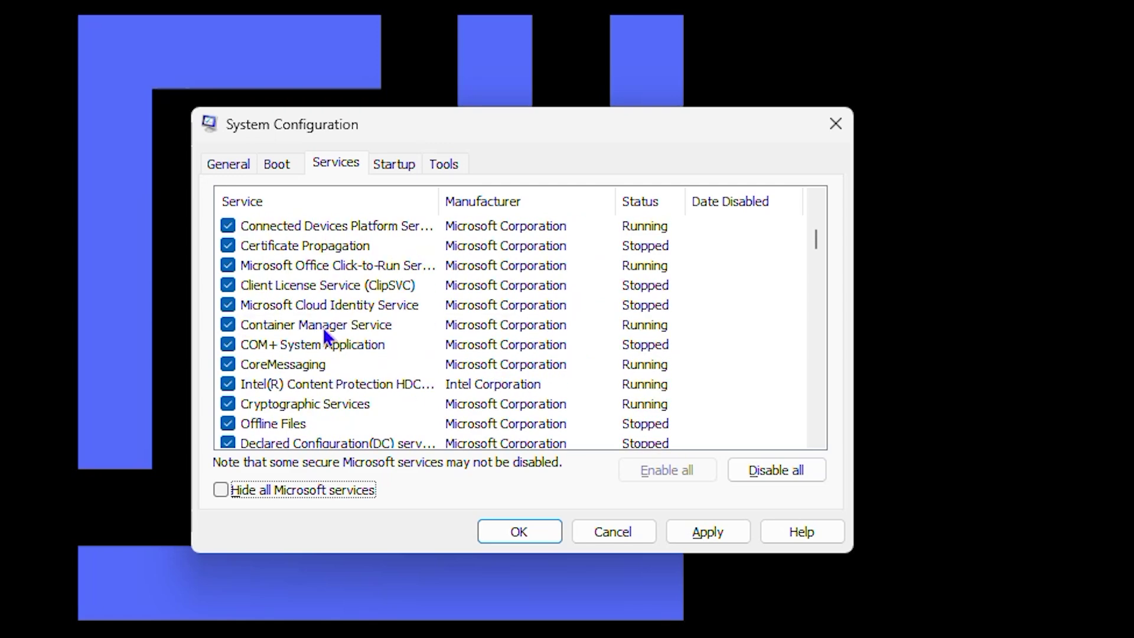
scroll(323, 327, "down", 3)
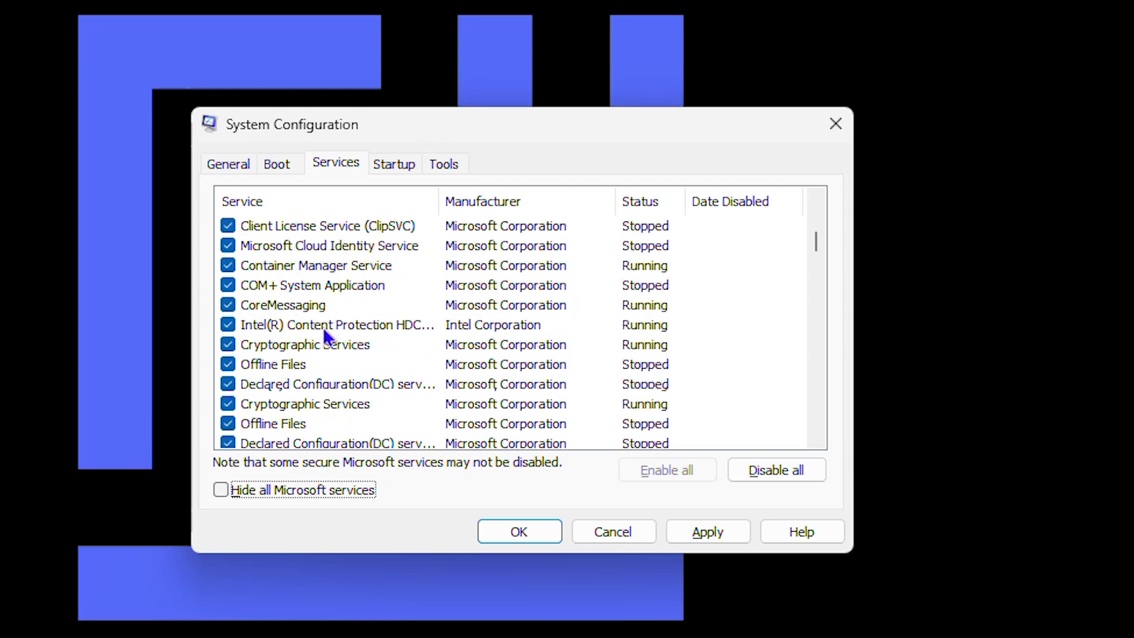
scroll(322, 328, "down", 3)
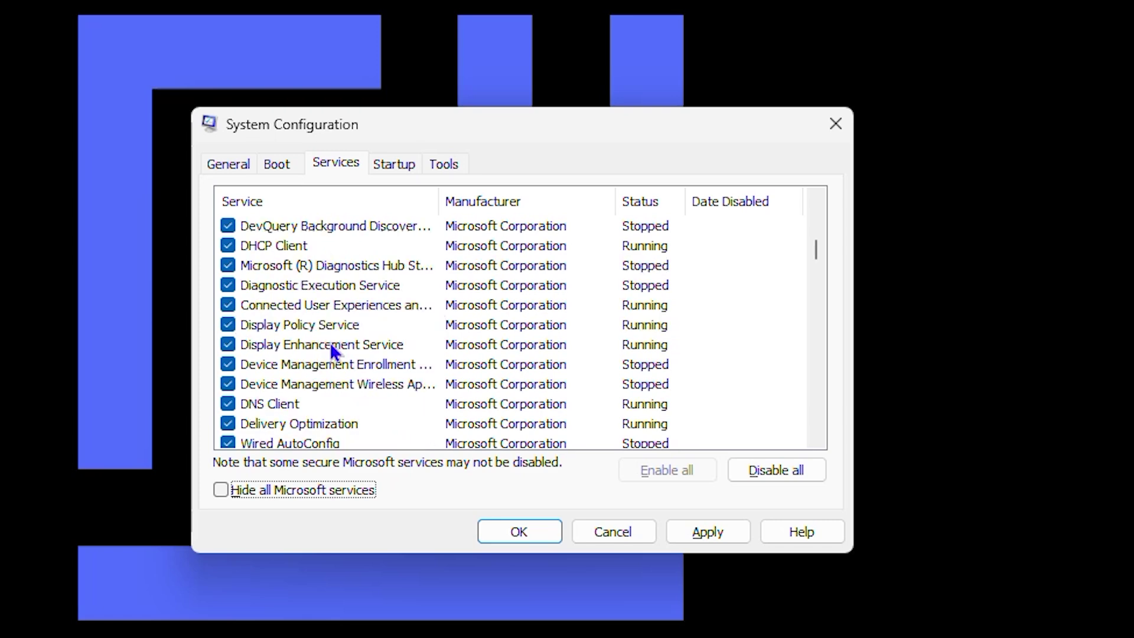
scroll(345, 360, "down", 1)
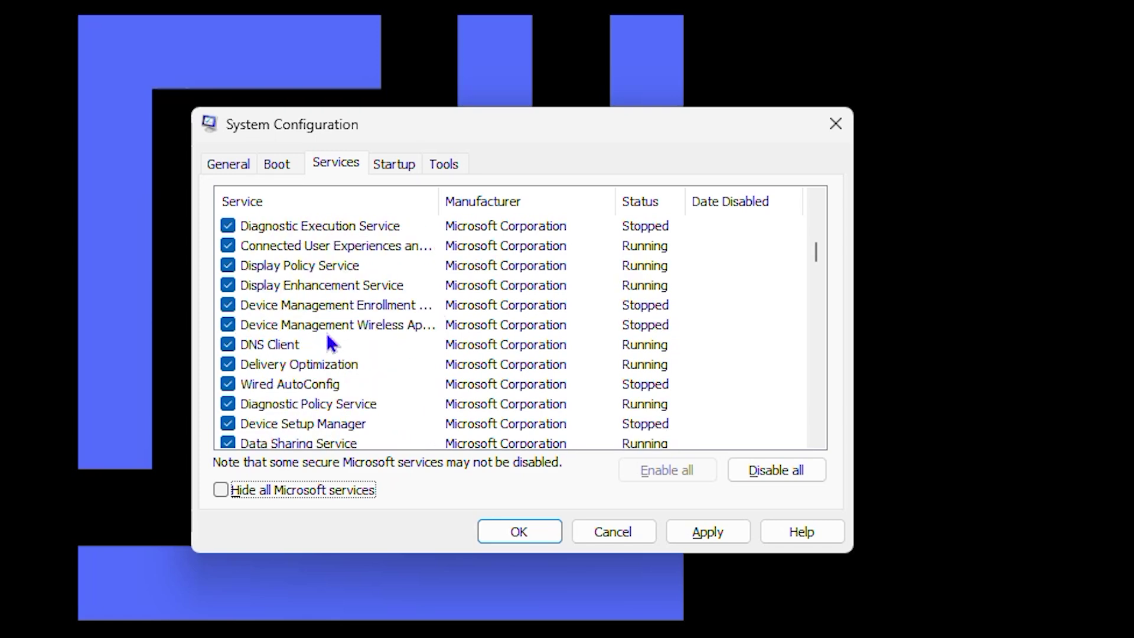
scroll(355, 371, "down", 1)
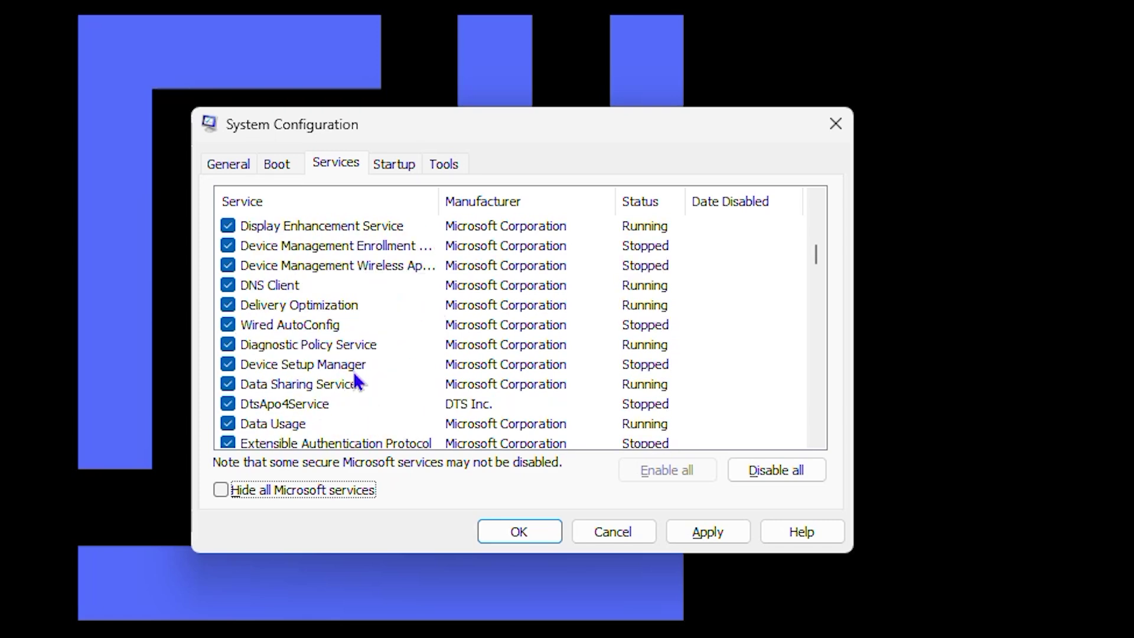
scroll(355, 374, "down", 1)
scroll(355, 372, "down", 2)
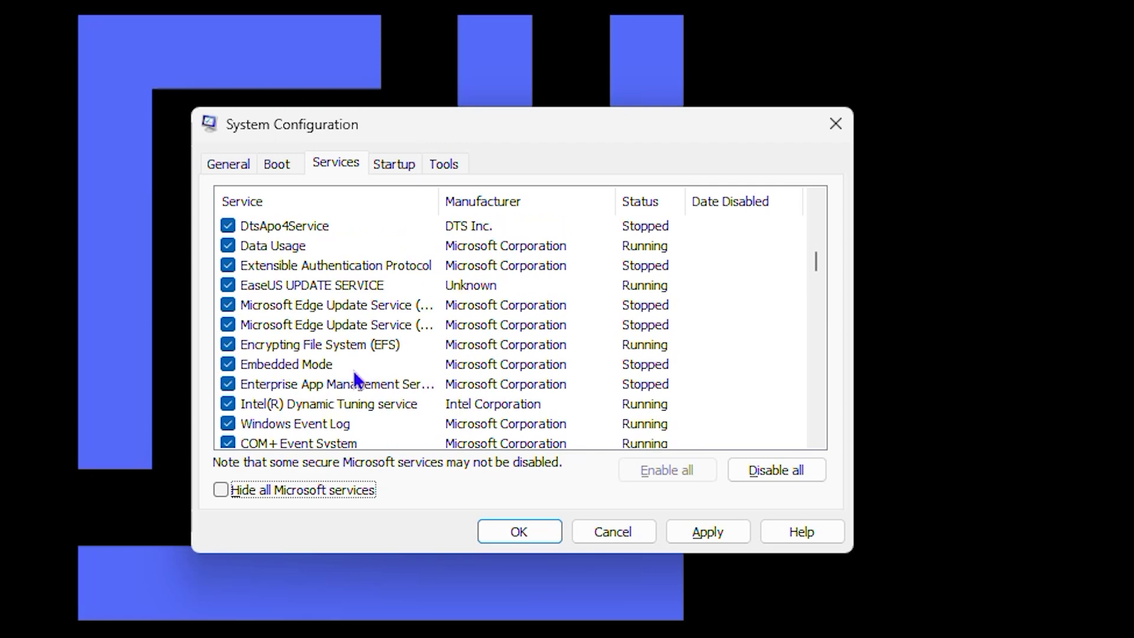
scroll(352, 370, "down", 10)
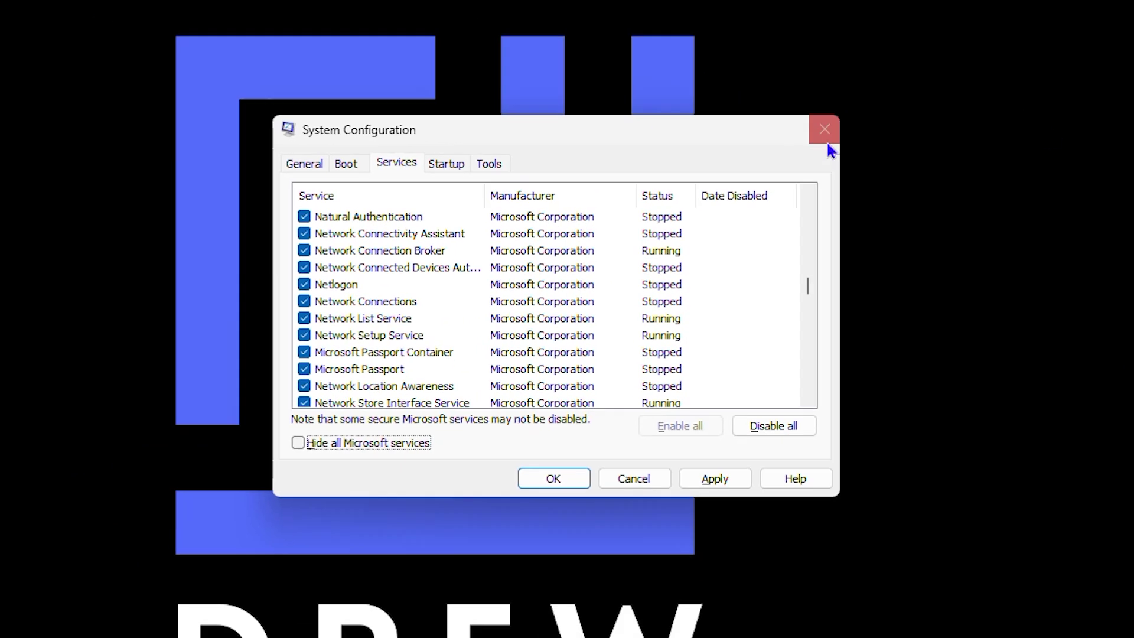
left_click(835, 123)
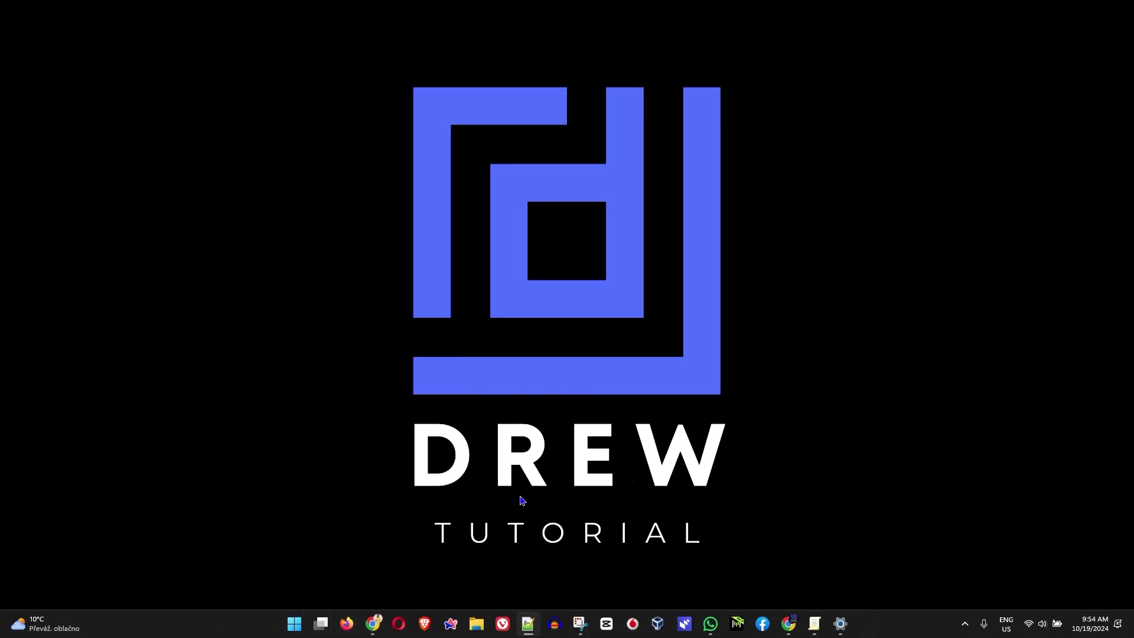
Launch Task Manager from the taskbar menu, maximize its Services page, and scroll through the list.
right_click(241, 629)
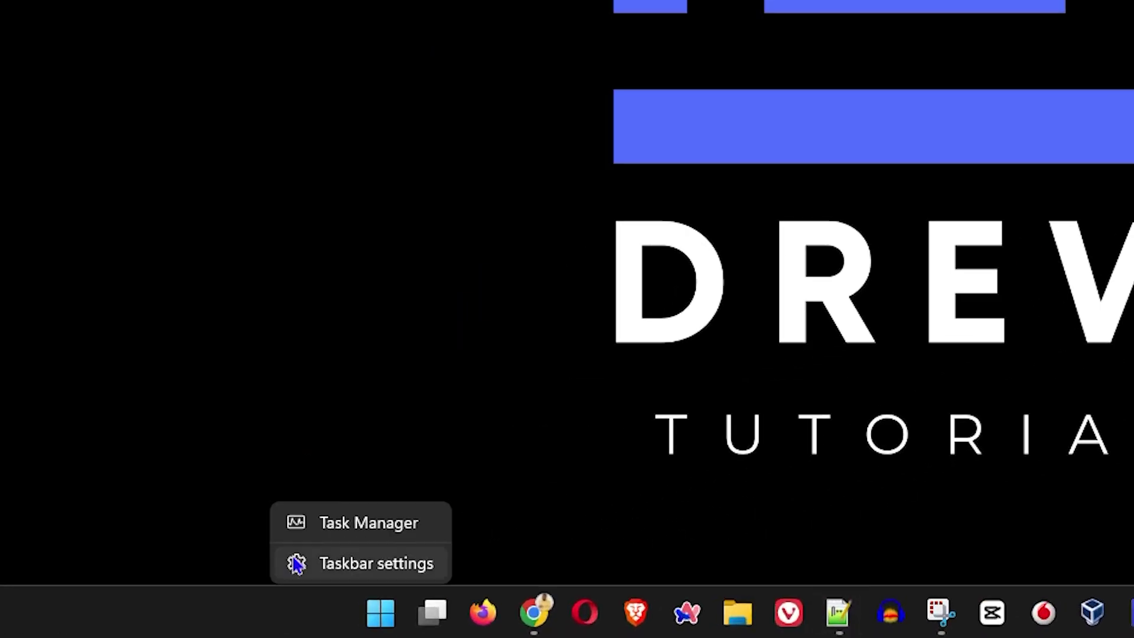
left_click(386, 526)
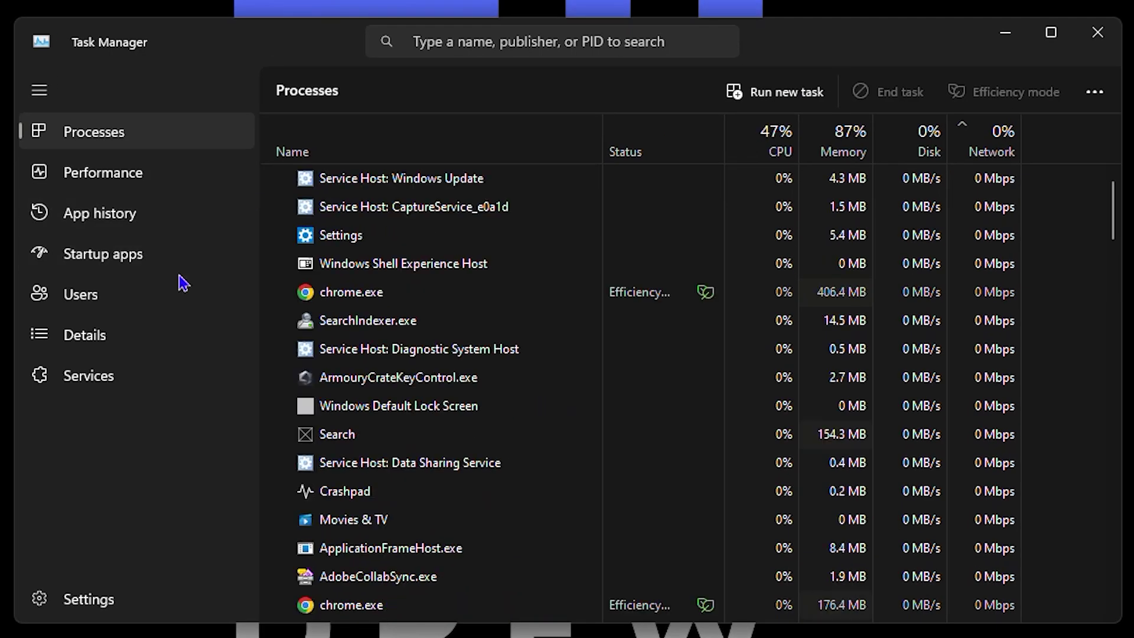
left_click(120, 388)
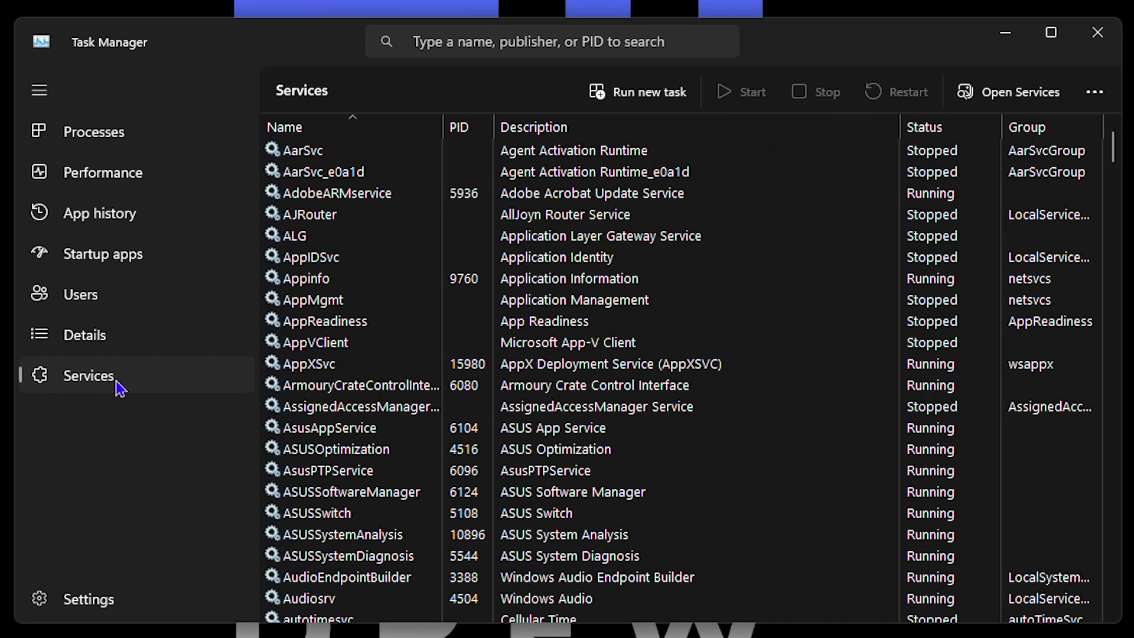
left_click(1051, 32)
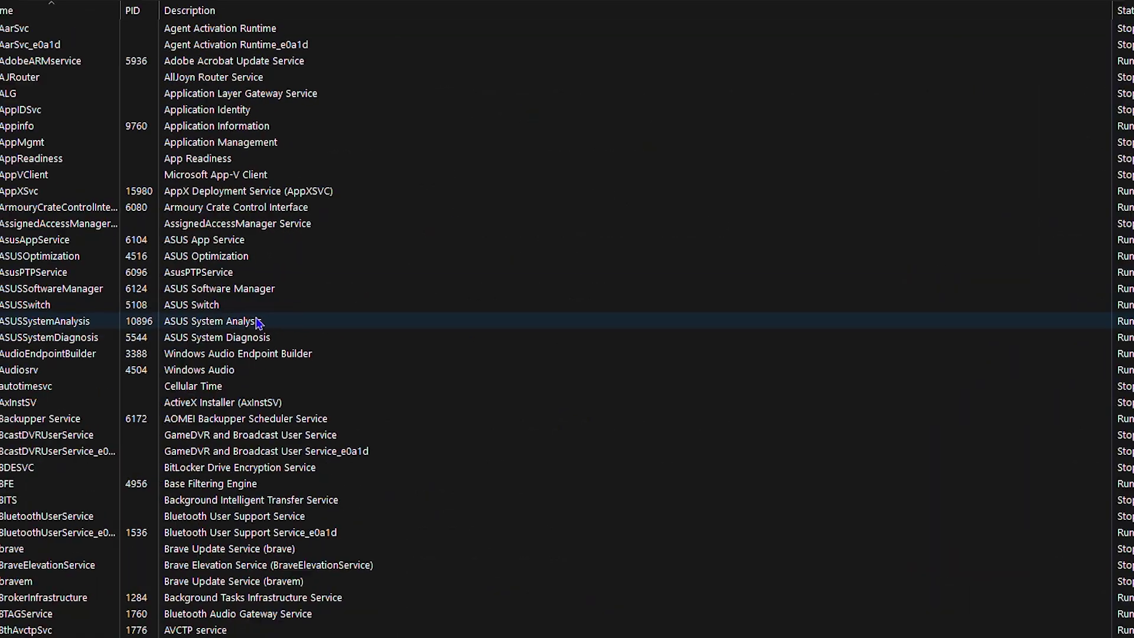
scroll(271, 63, "down", 20)
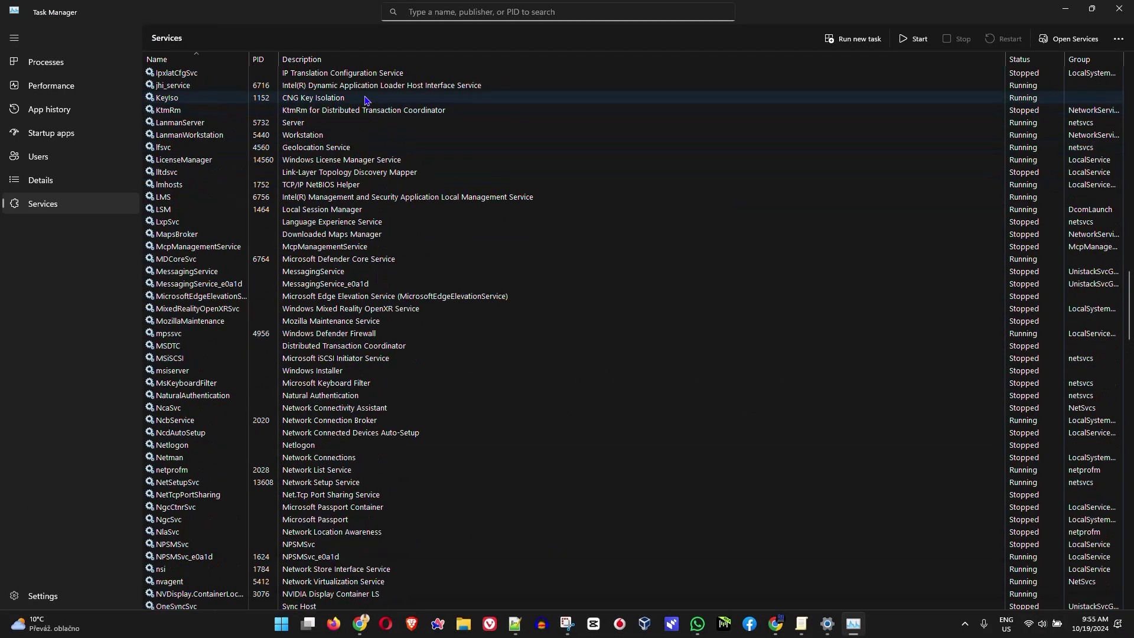
scroll(365, 101, "up", 8)
scroll(357, 136, "down", 17)
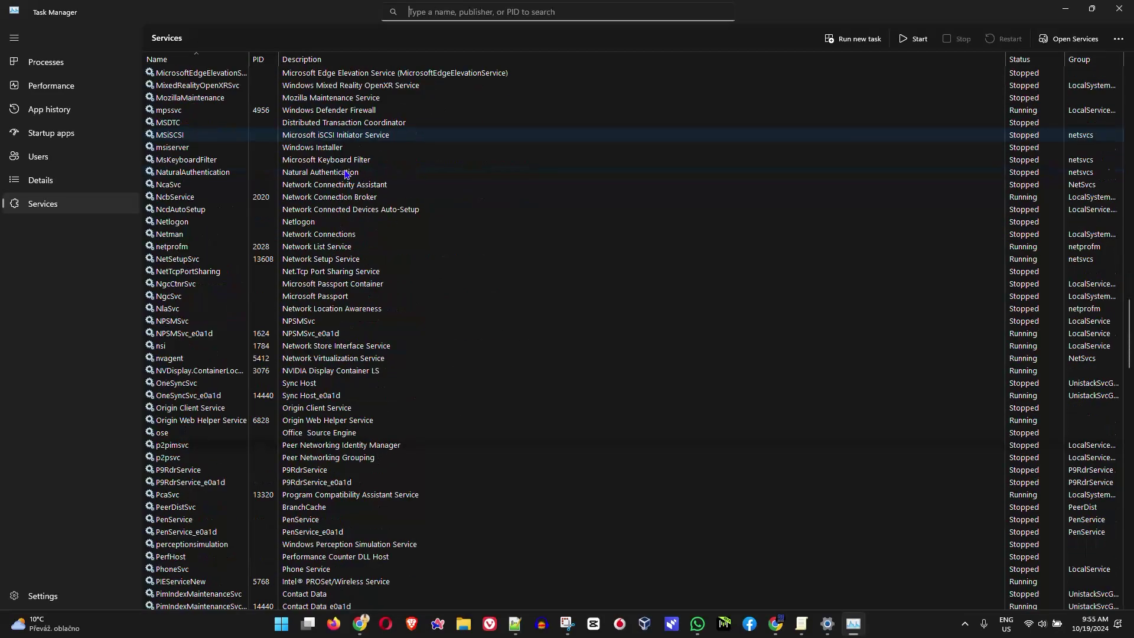
scroll(347, 175, "down", 20)
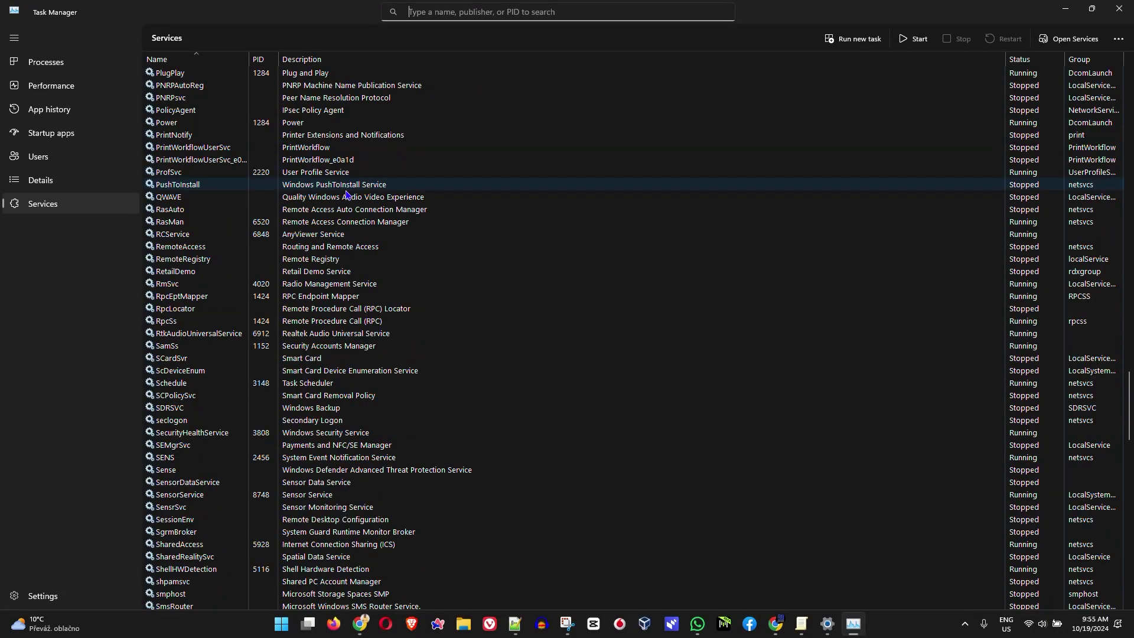
scroll(366, 244, "down", 19)
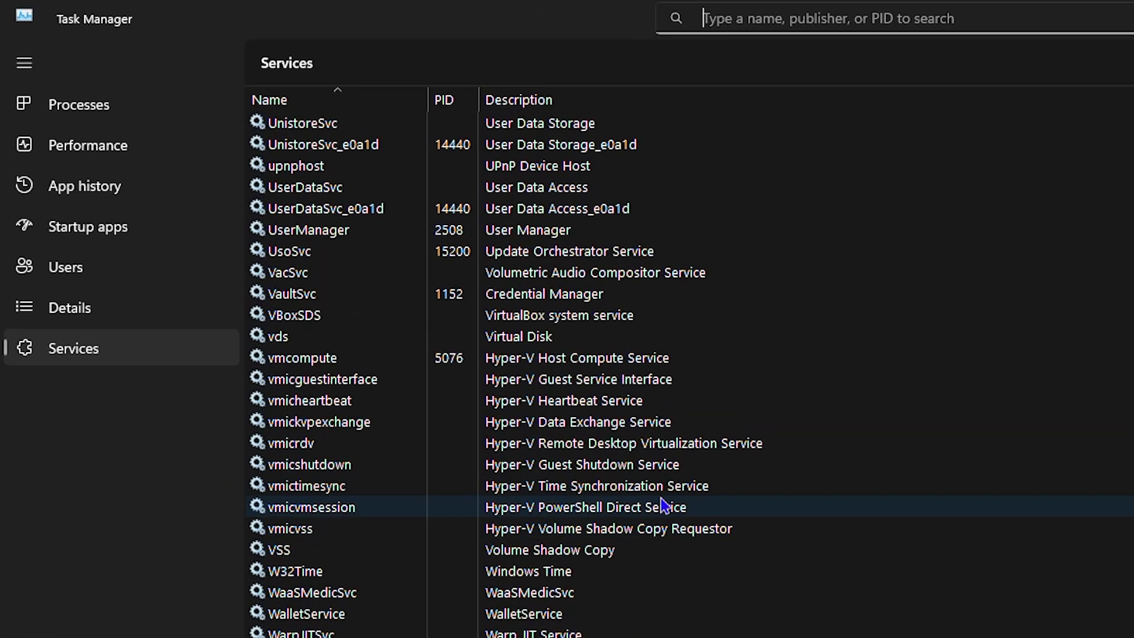
scroll(774, 260, "up", 12)
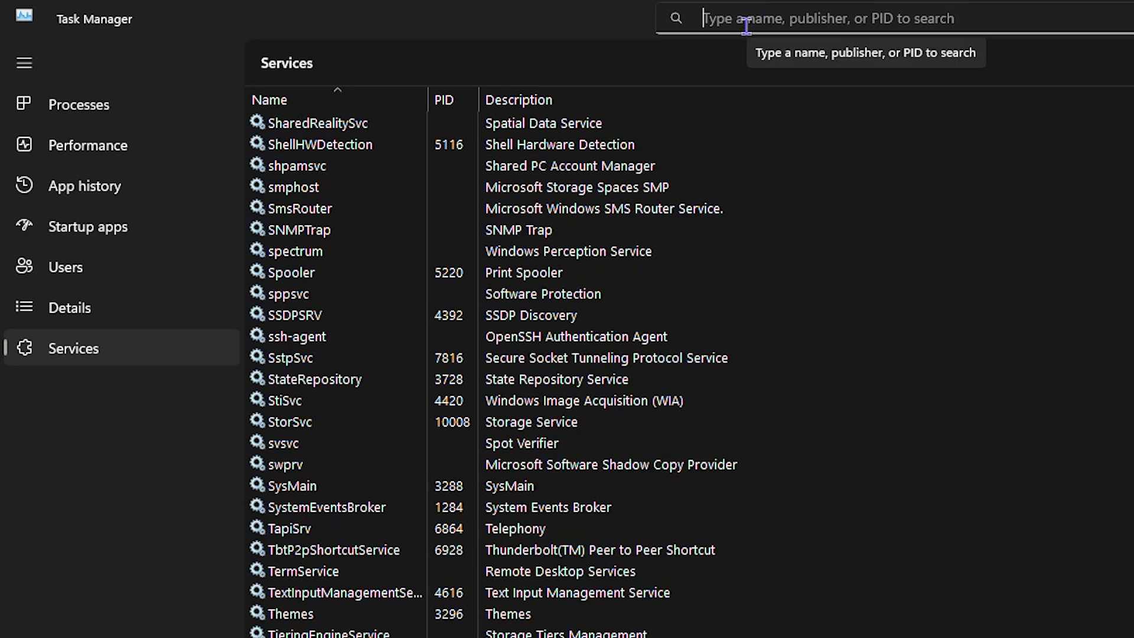
Filter services by 'spooler', select the Spooler row, and highlight the search text.
type("spooler")
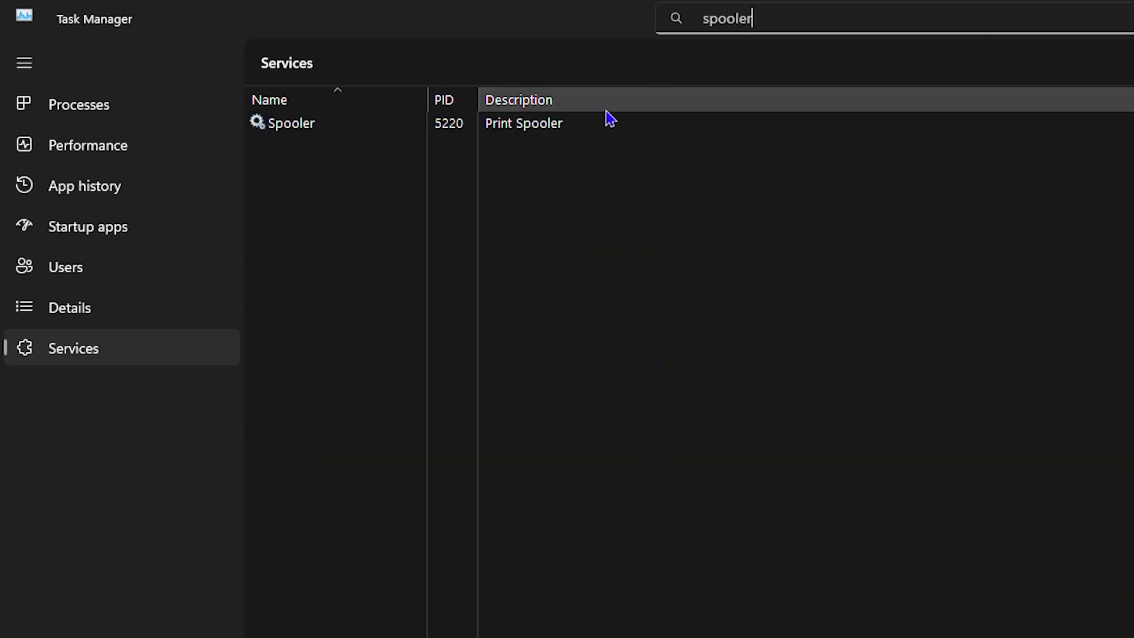
left_click(547, 131)
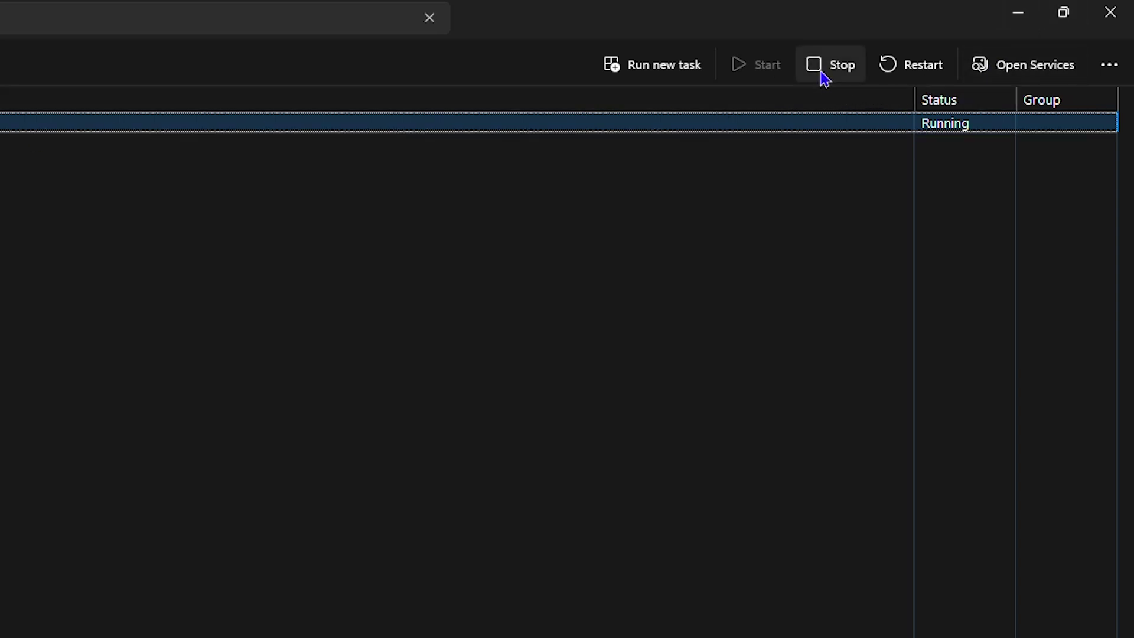
double_click(760, 17)
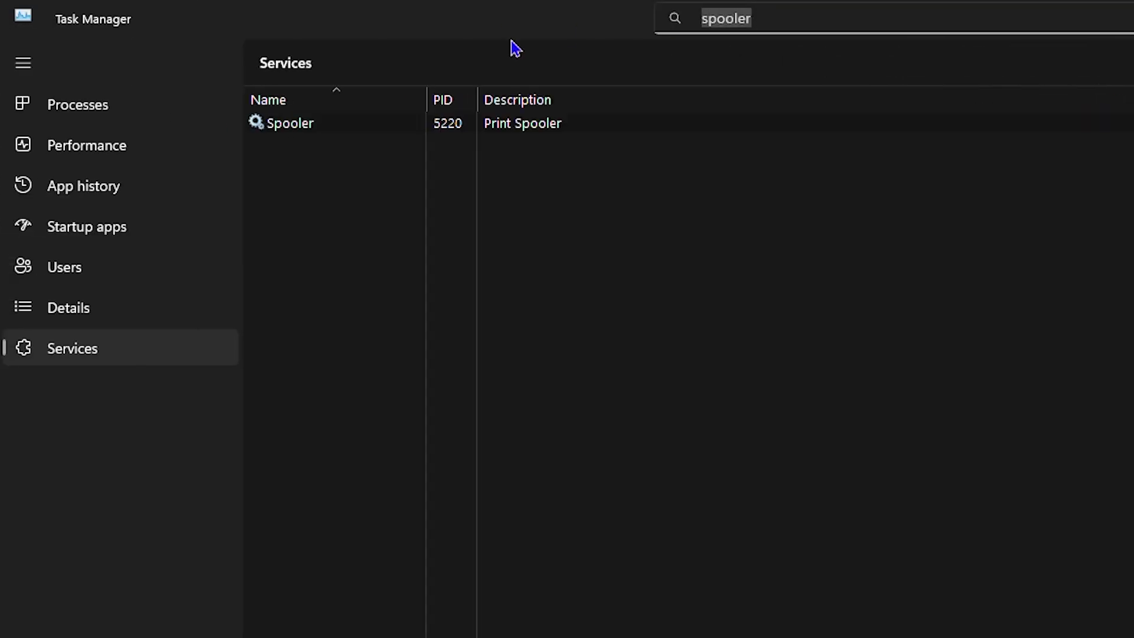
Remove the 'spooler' search filter and browse the full Services list from AarSvc onward.
key("BackSpace")
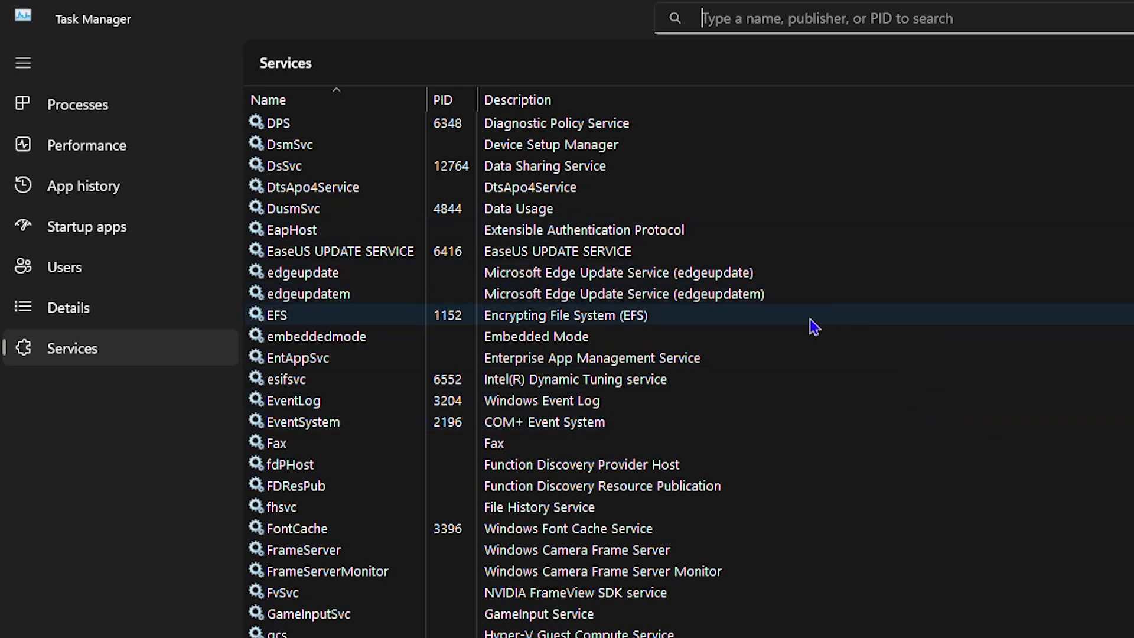
scroll(814, 326, "down", 20)
scroll(704, 337, "up", 20)
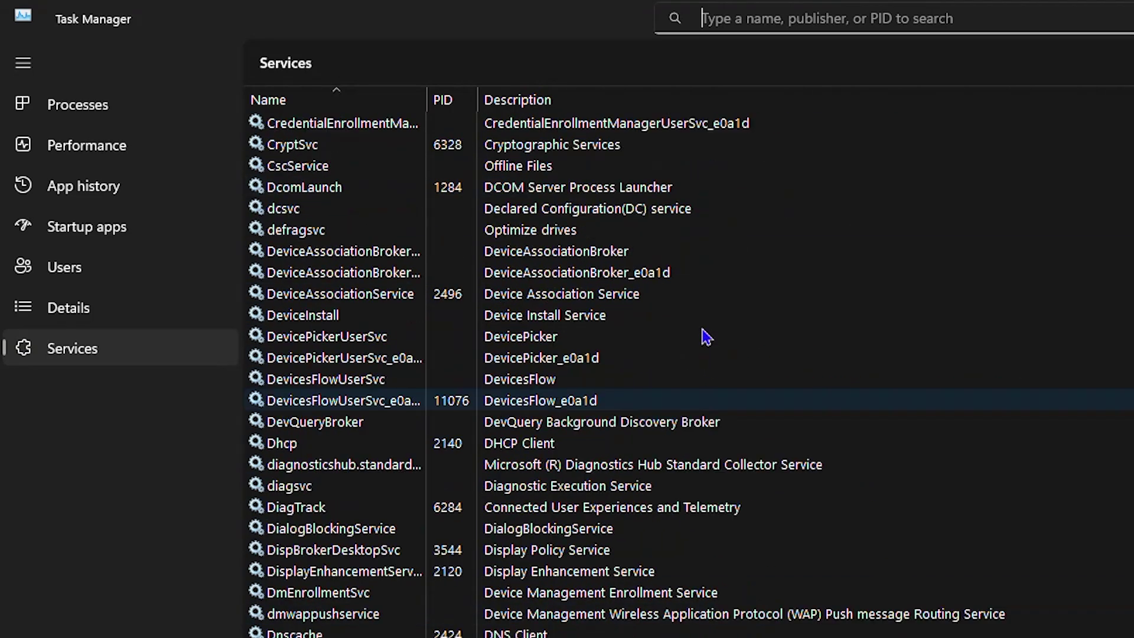
scroll(742, 397, "up", 10)
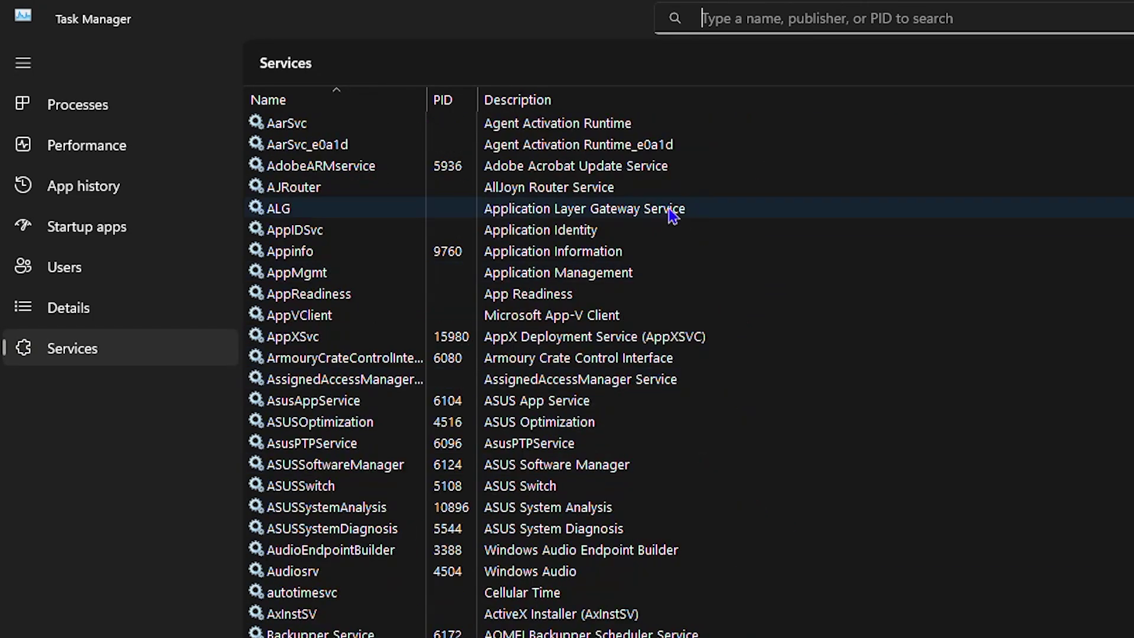
scroll(674, 236, "down", 6)
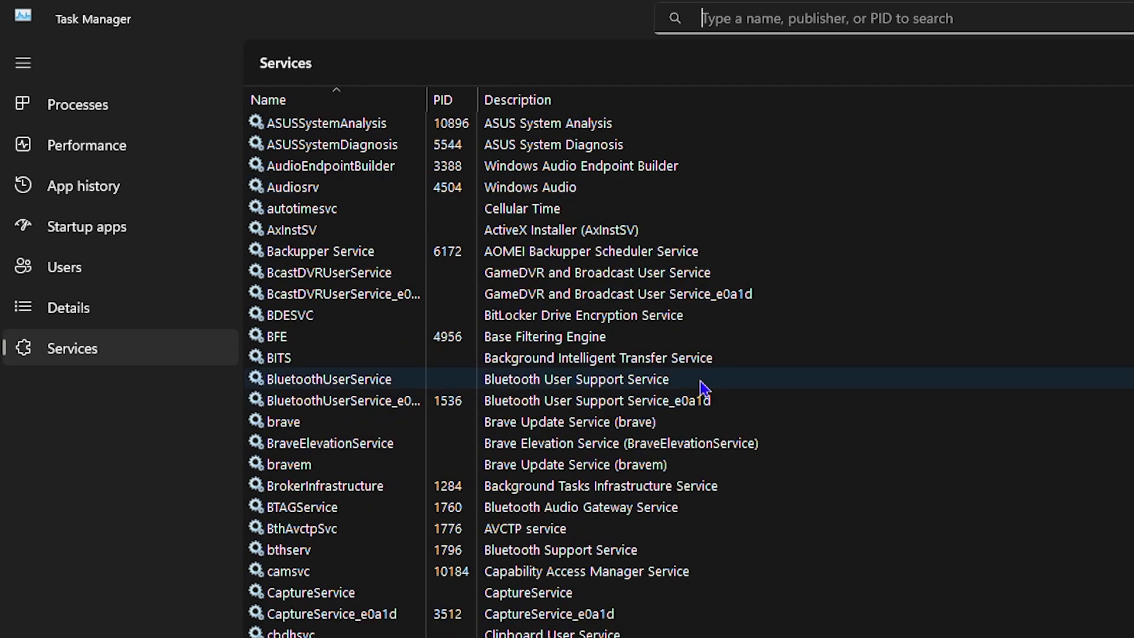
scroll(760, 519, "up", 6)
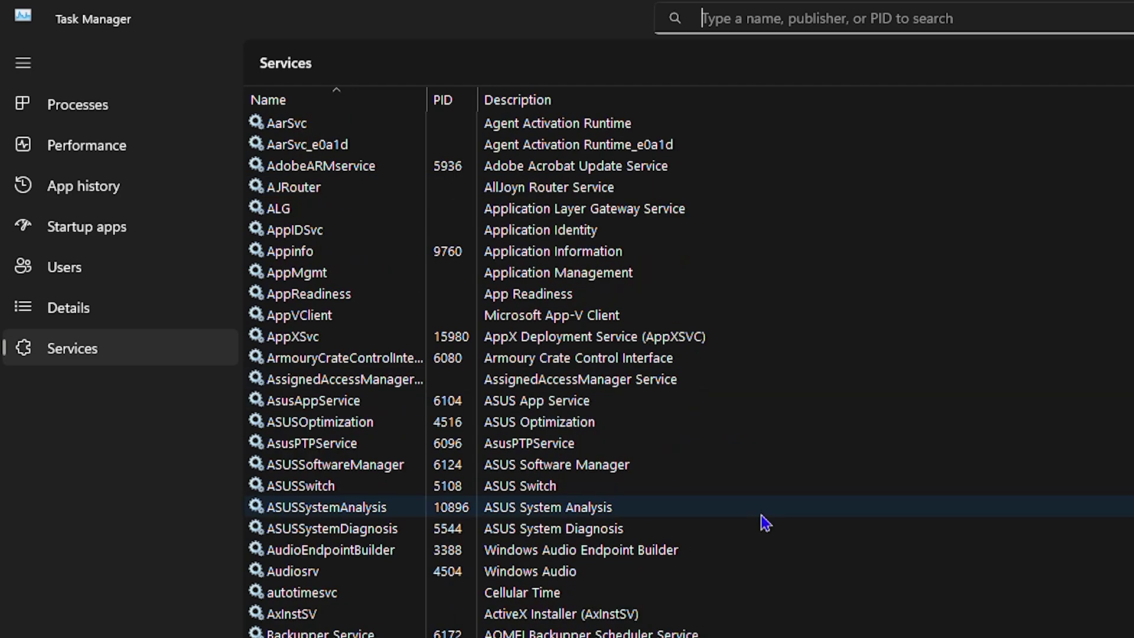
scroll(795, 496, "down", 7)
scroll(801, 516, "down", 6)
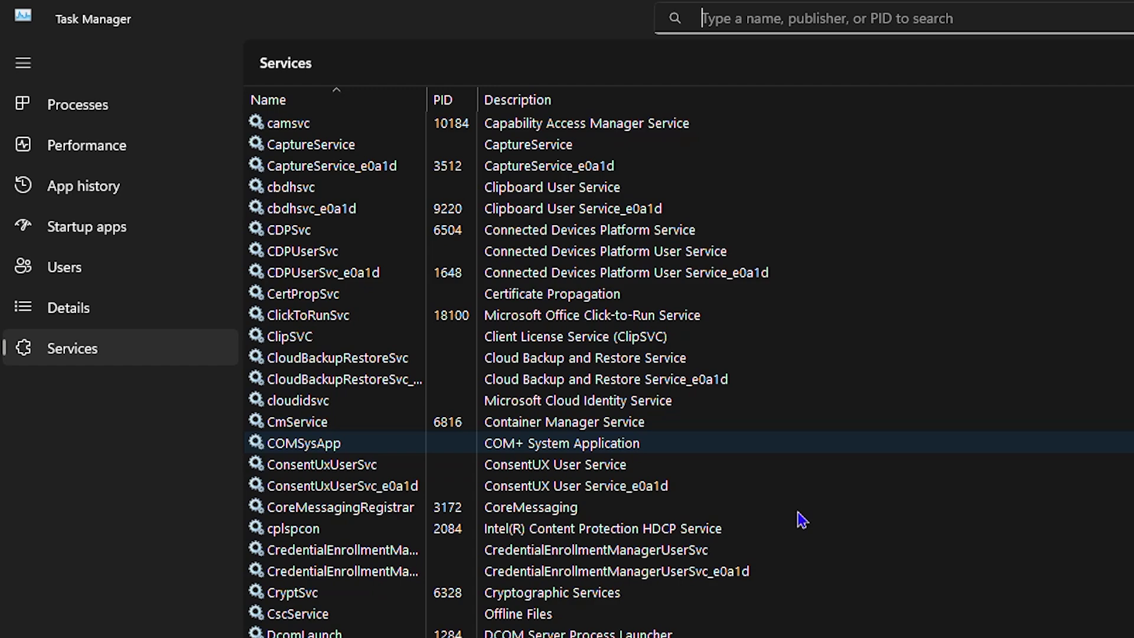
scroll(801, 520, "up", 13)
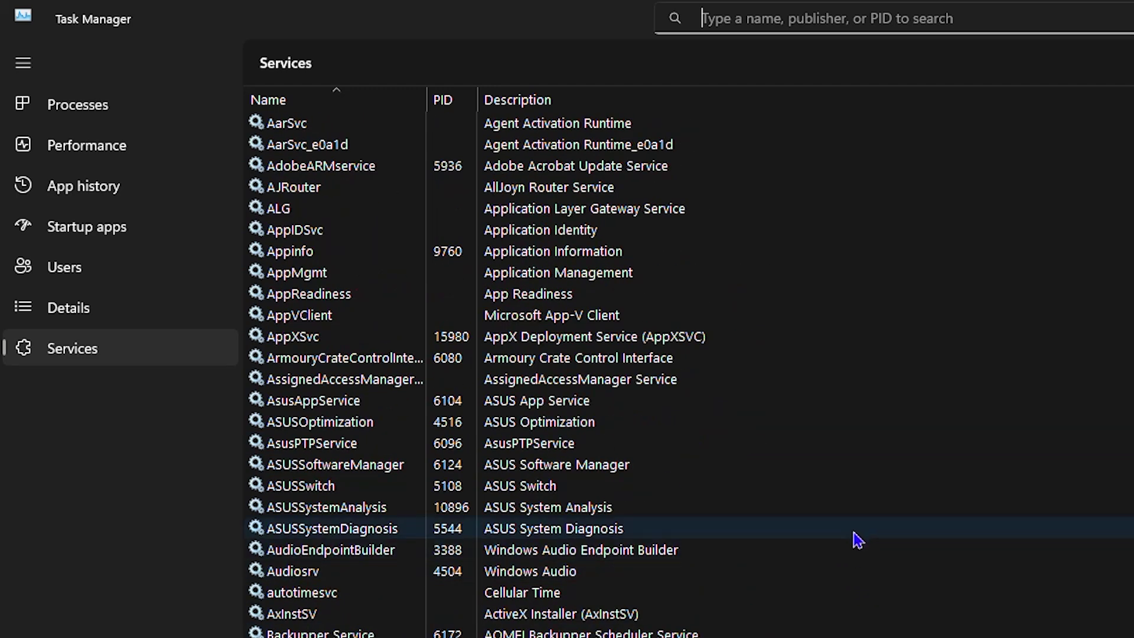